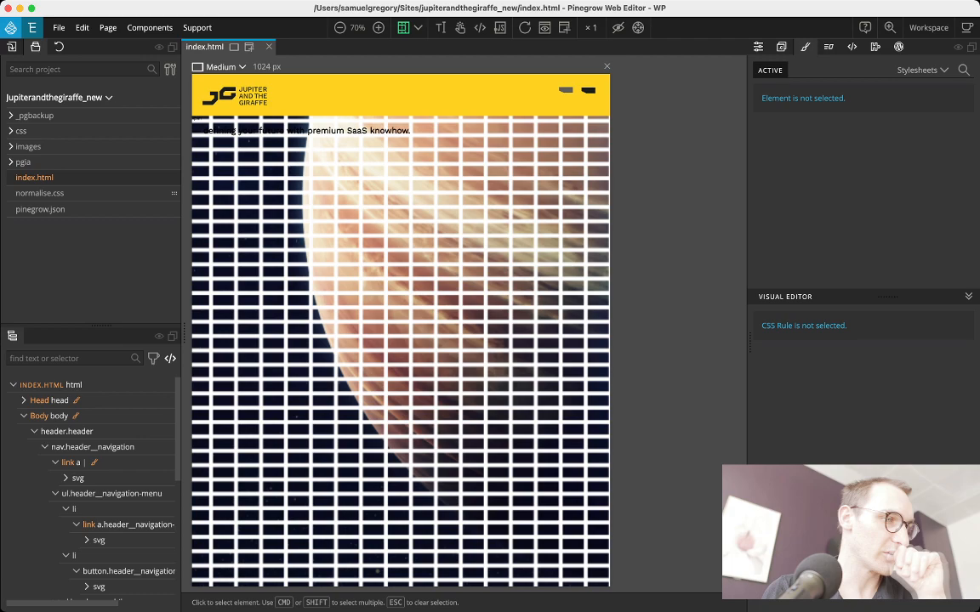
Set the main element's text direction to right-to-left and its background color to #000
{"action": "left_click", "coordinate": [236, 131]}
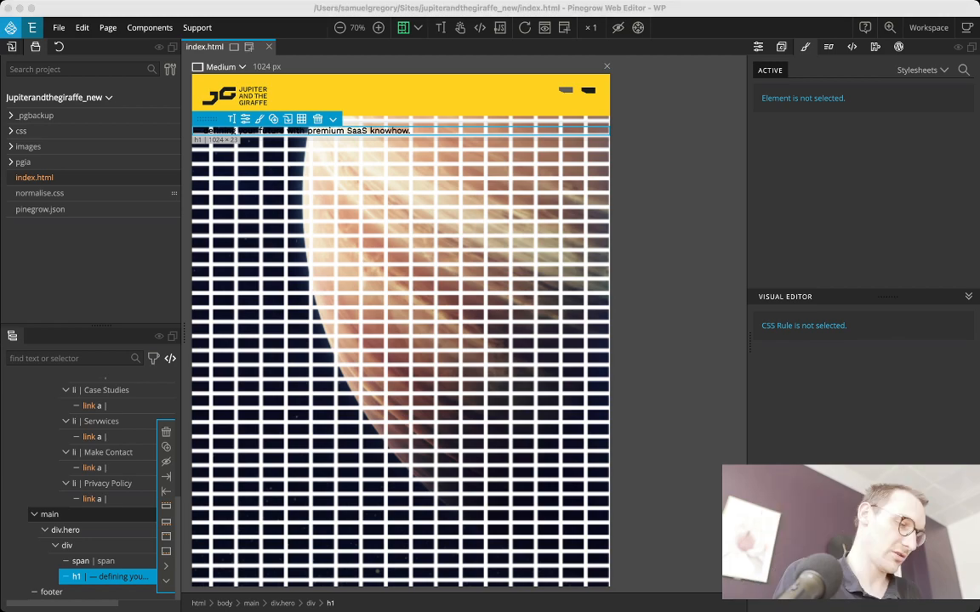
{"action": "left_click", "coordinate": [65, 530]}
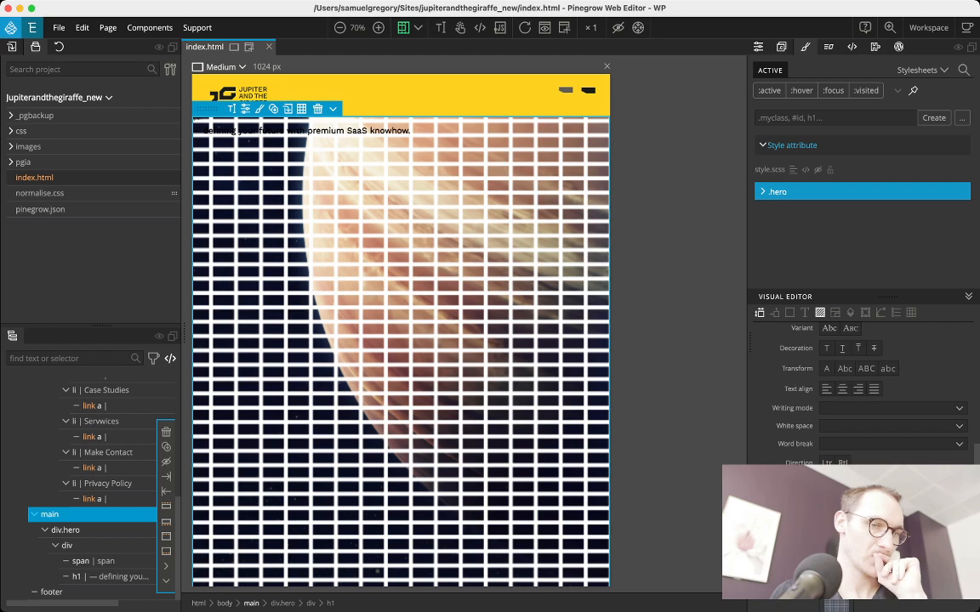
{"action": "scroll", "coordinate": [859, 383], "scroll_direction": "down", "scroll_amount": 2}
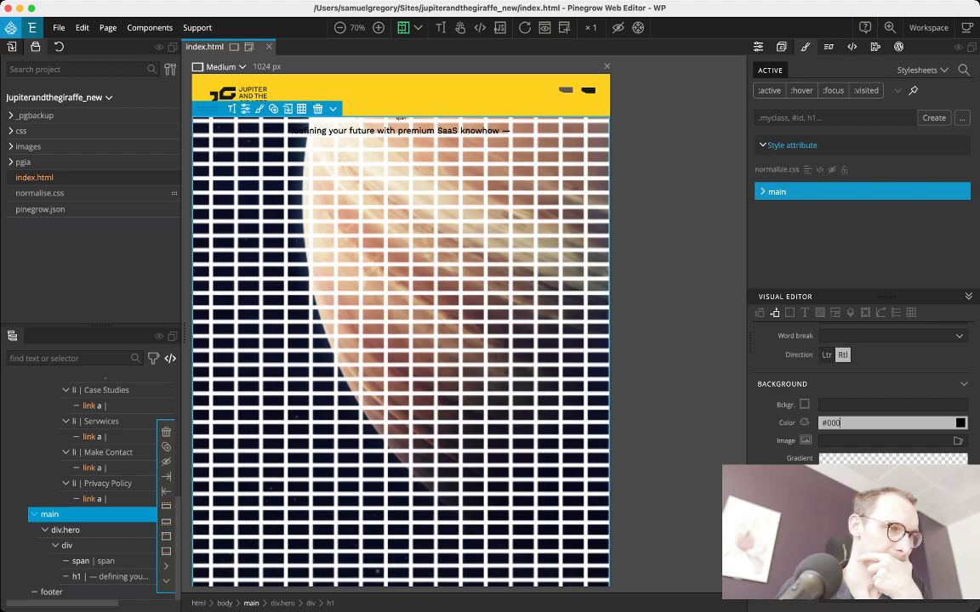
{"action": "key", "text": "Return"}
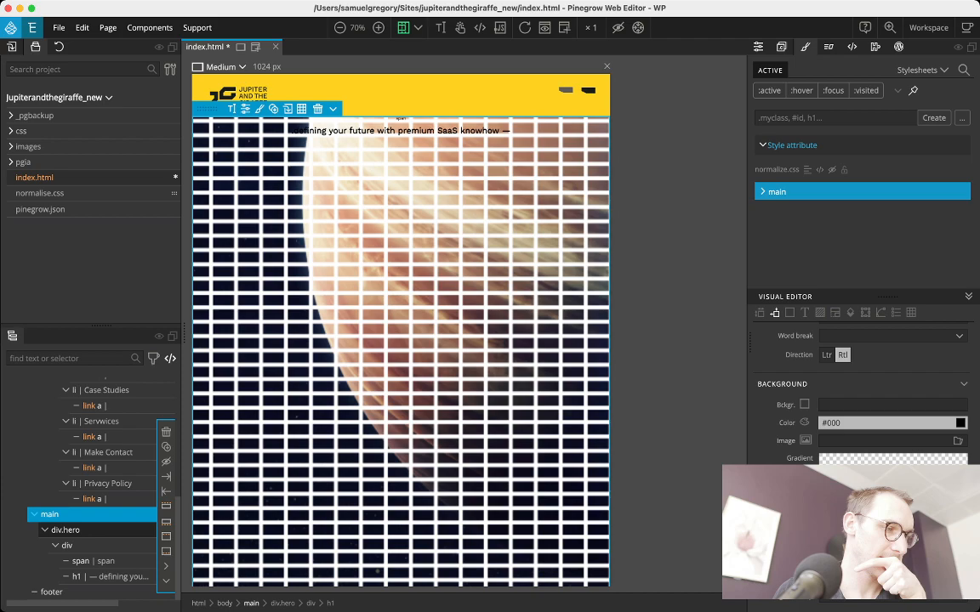
Set the hero div's background color to #000
{"action": "left_click", "coordinate": [65, 529]}
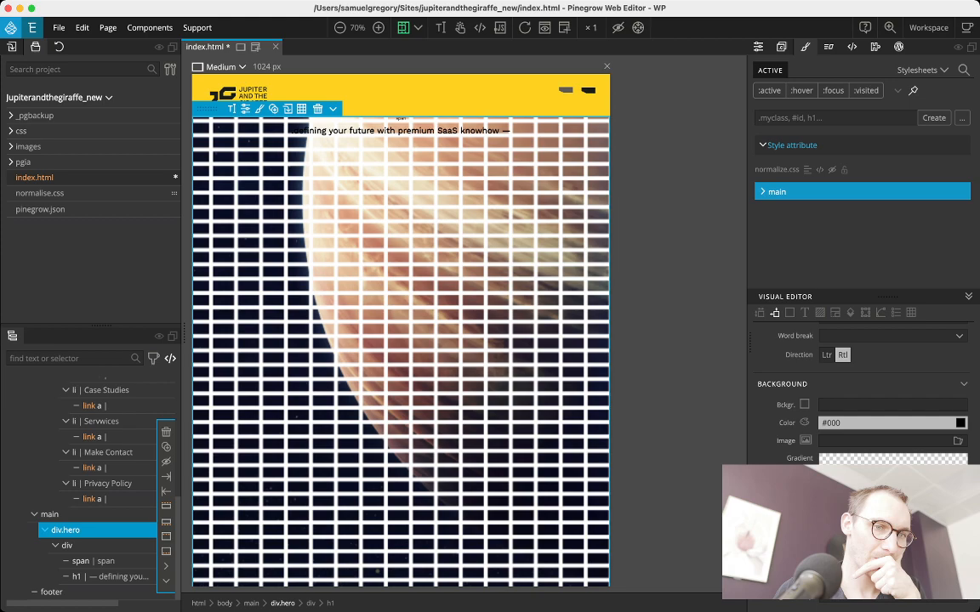
{"action": "key", "text": "BackSpace"}
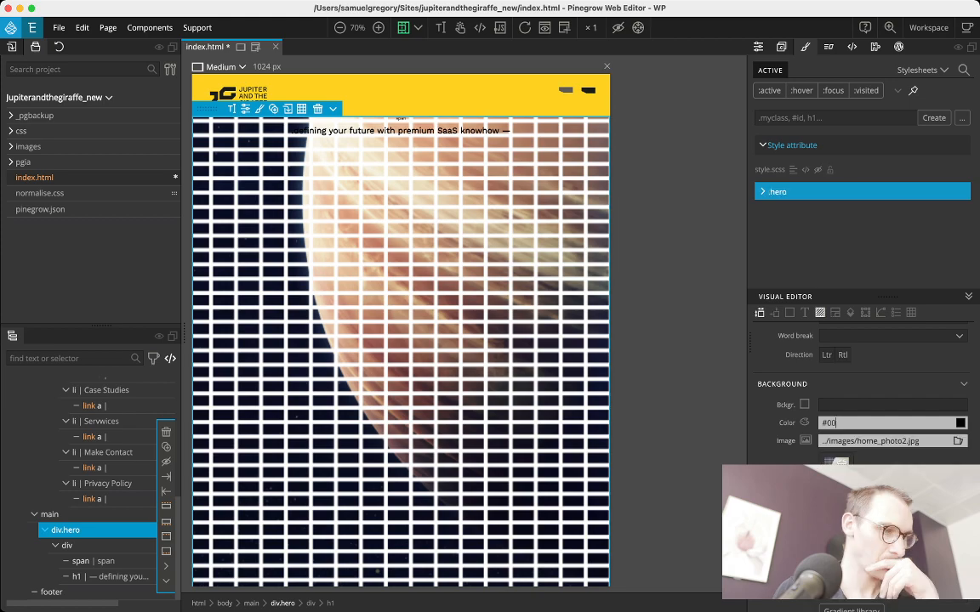
{"action": "type", "text": "0"}
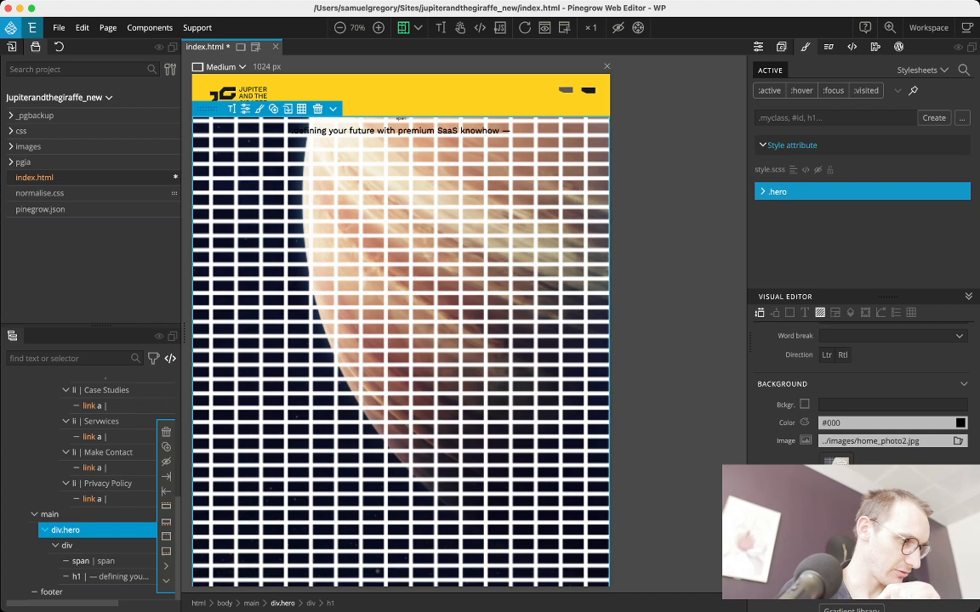
Make the hero div a flex container with items aligned to the end and content justified to the start
{"action": "scroll", "coordinate": [859, 391], "scroll_direction": "up", "scroll_amount": 3}
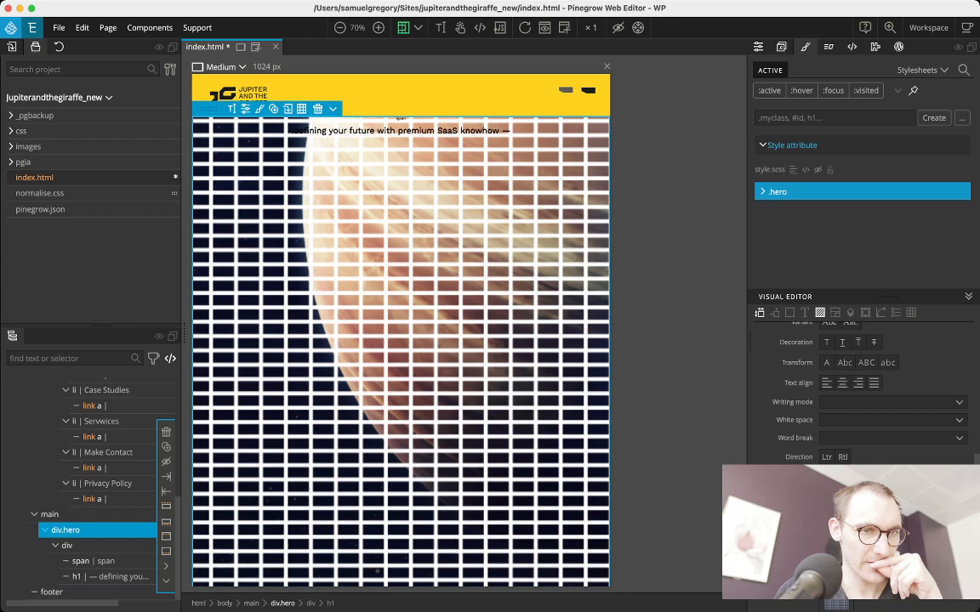
{"action": "scroll", "coordinate": [859, 391], "scroll_direction": "up", "scroll_amount": 5}
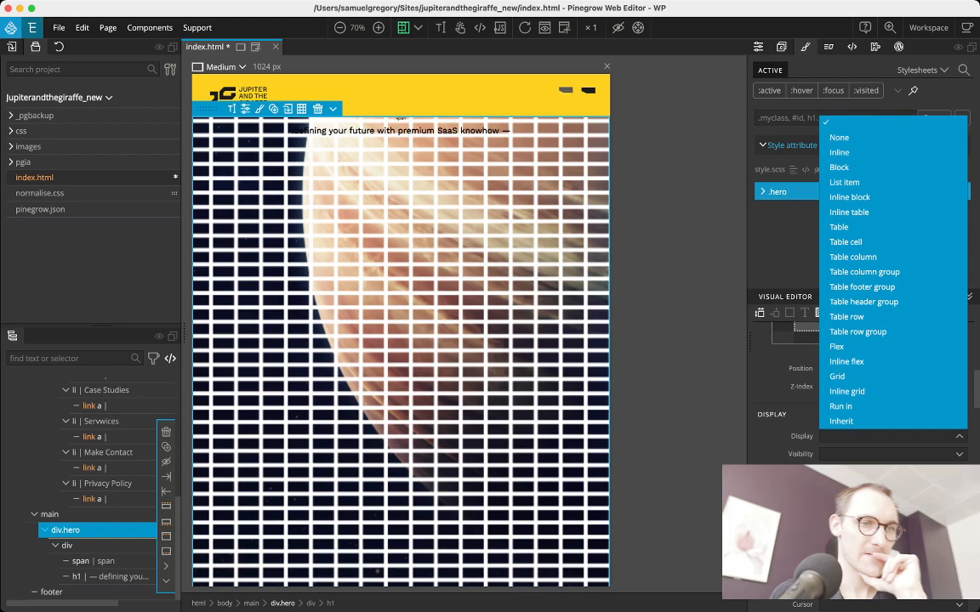
{"action": "left_click", "coordinate": [837, 347]}
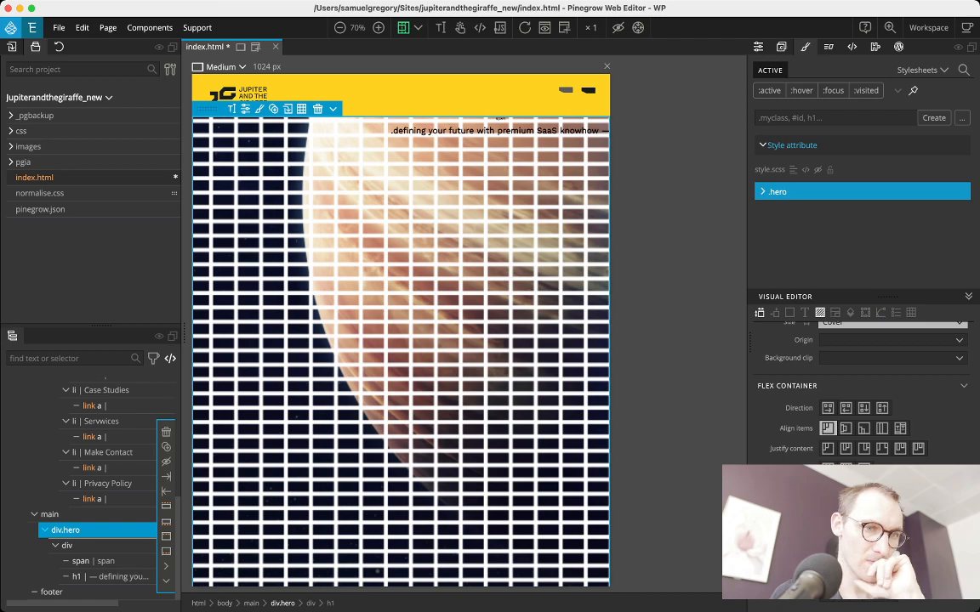
{"action": "left_click", "coordinate": [864, 429]}
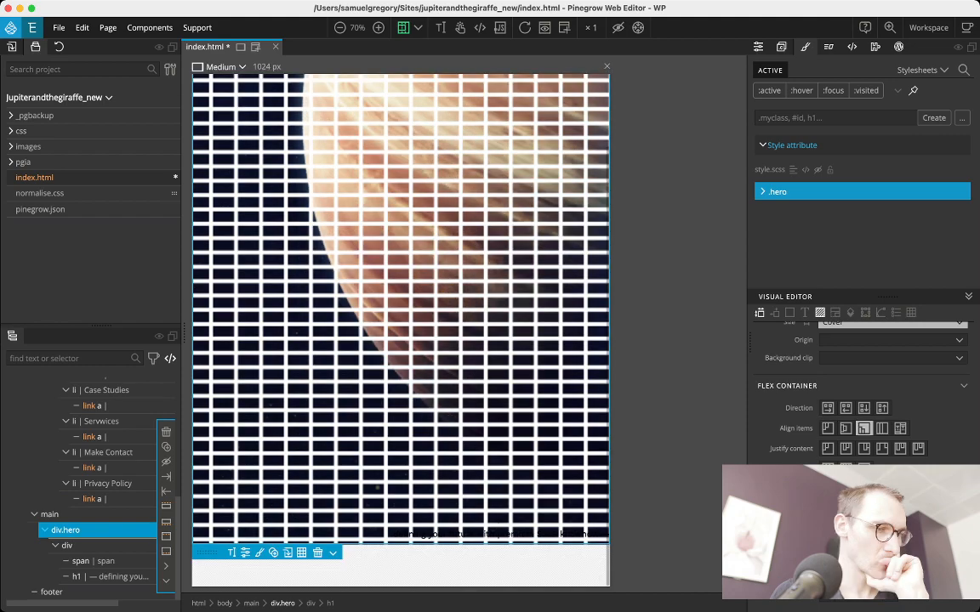
{"action": "scroll", "coordinate": [401, 330], "scroll_direction": "up", "scroll_amount": 1}
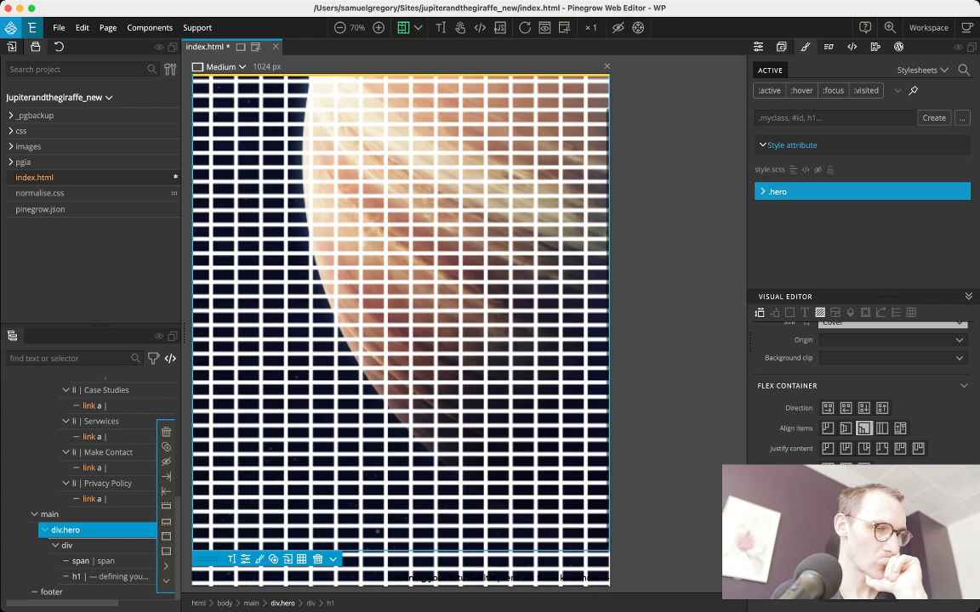
{"action": "left_click", "coordinate": [828, 450]}
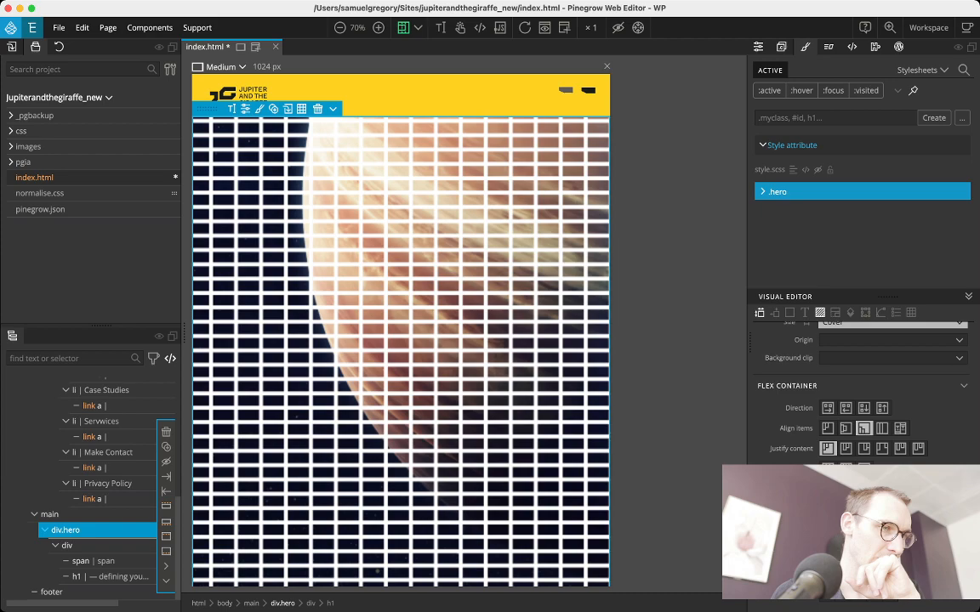
Adjust the header's position settings so it stays at the top of the page while scrolling
{"action": "left_click", "coordinate": [405, 103]}
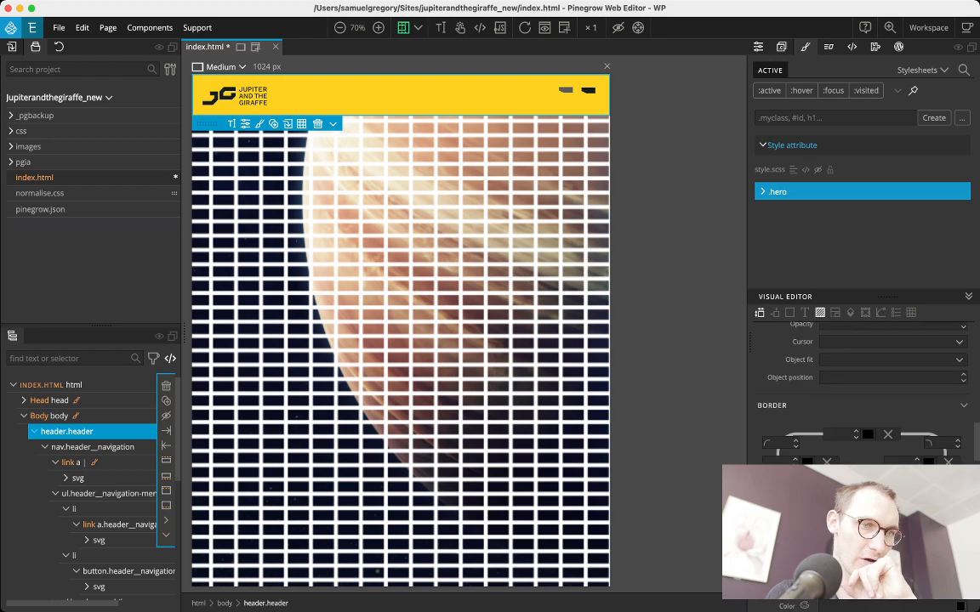
{"action": "scroll", "coordinate": [861, 392], "scroll_direction": "up", "scroll_amount": 3}
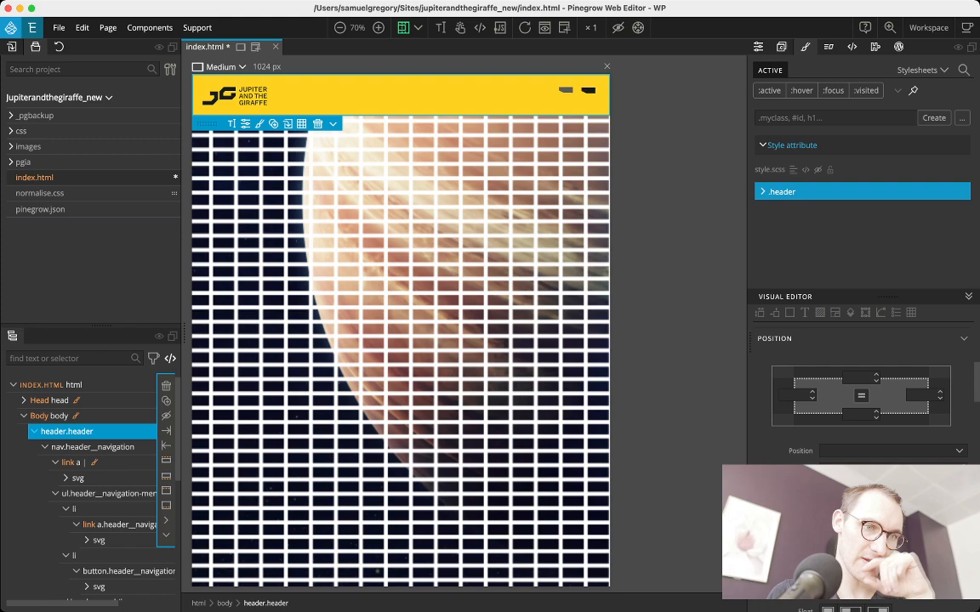
{"action": "left_click", "coordinate": [795, 395]}
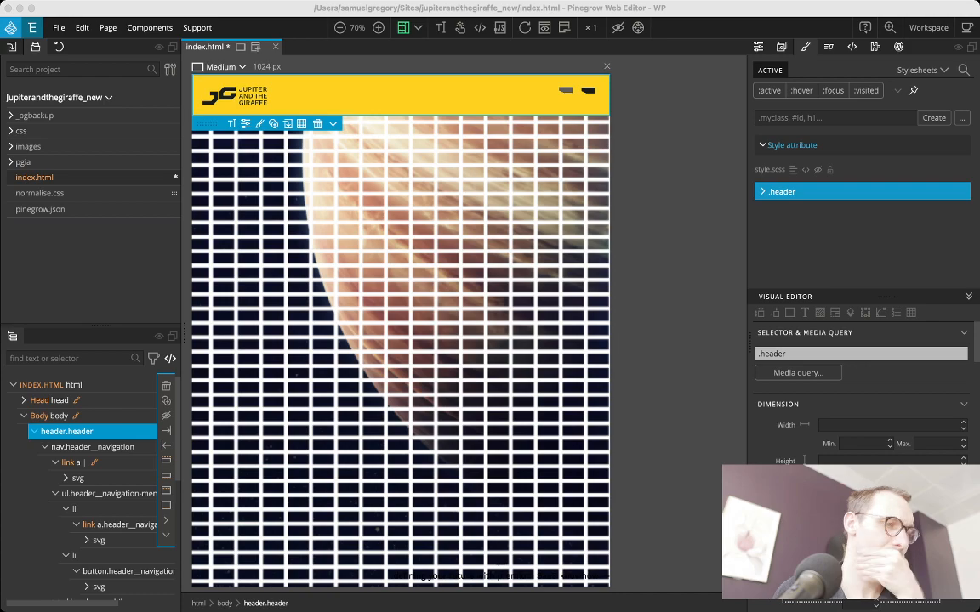
Create a .hero__content rule in style.scss and add the class to the div inside the hero
{"action": "left_click", "coordinate": [34, 432]}
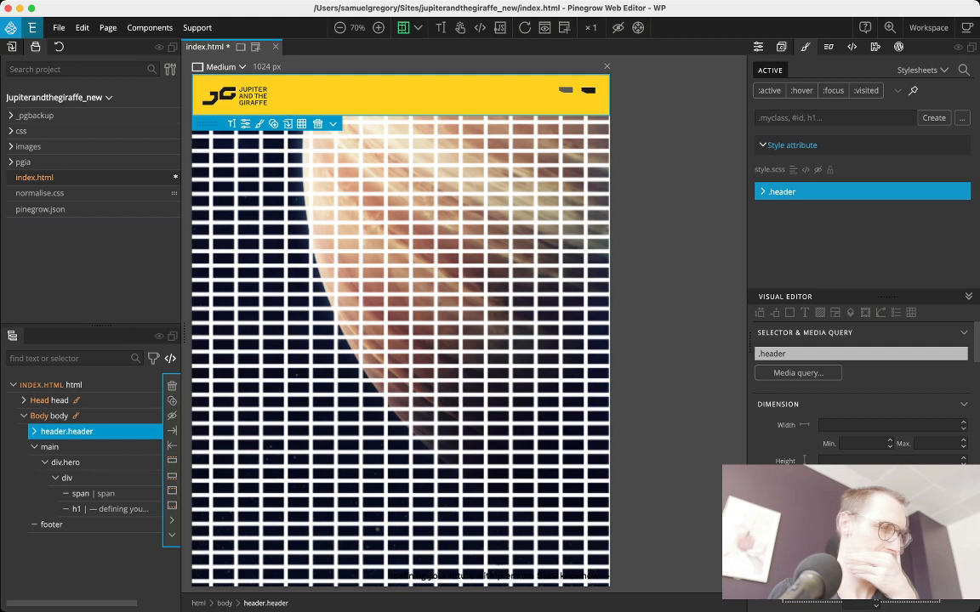
{"action": "left_click", "coordinate": [67, 478]}
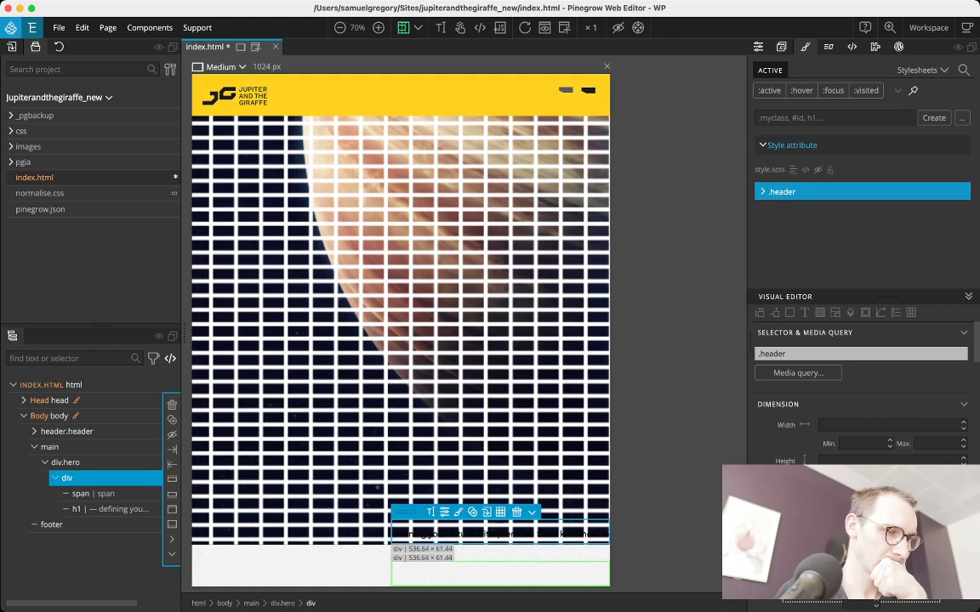
{"action": "left_click", "coordinate": [834, 118]}
{"action": "type", "text": "."}
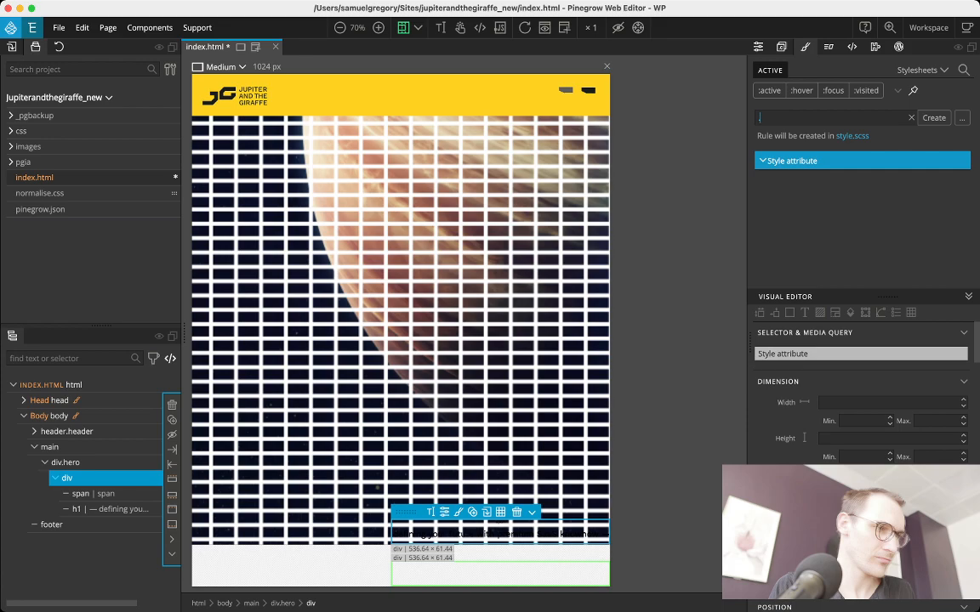
{"action": "type", "text": "hero__content"}
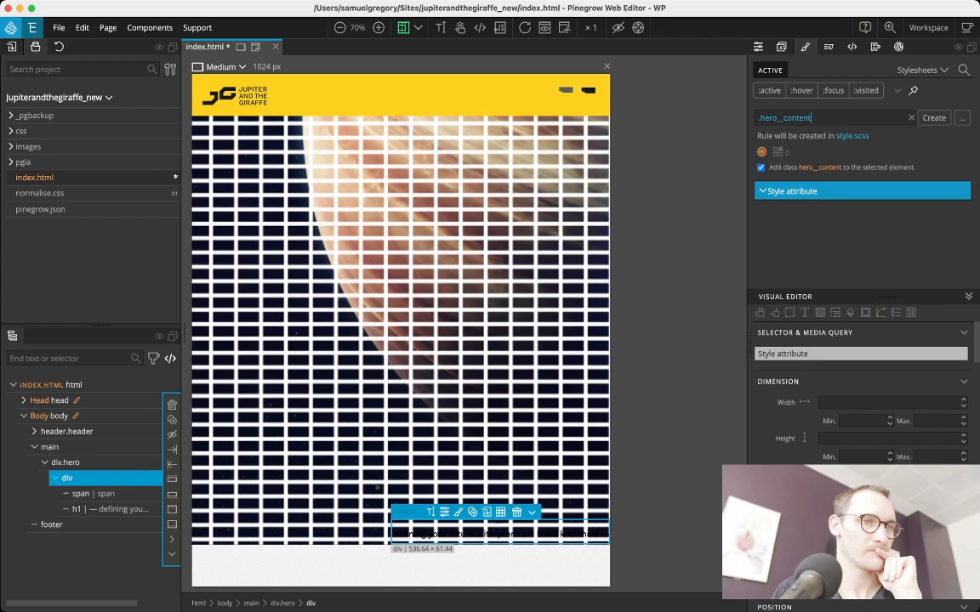
{"action": "key", "text": "Return"}
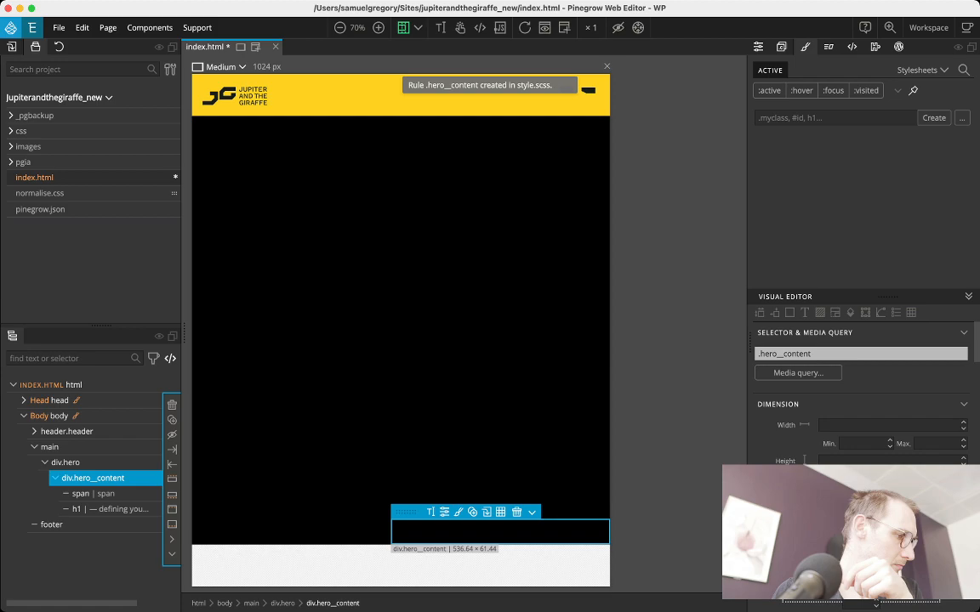
Open the hero's h1 heading for text editing
{"action": "scroll", "coordinate": [860, 408], "scroll_direction": "down", "scroll_amount": 4}
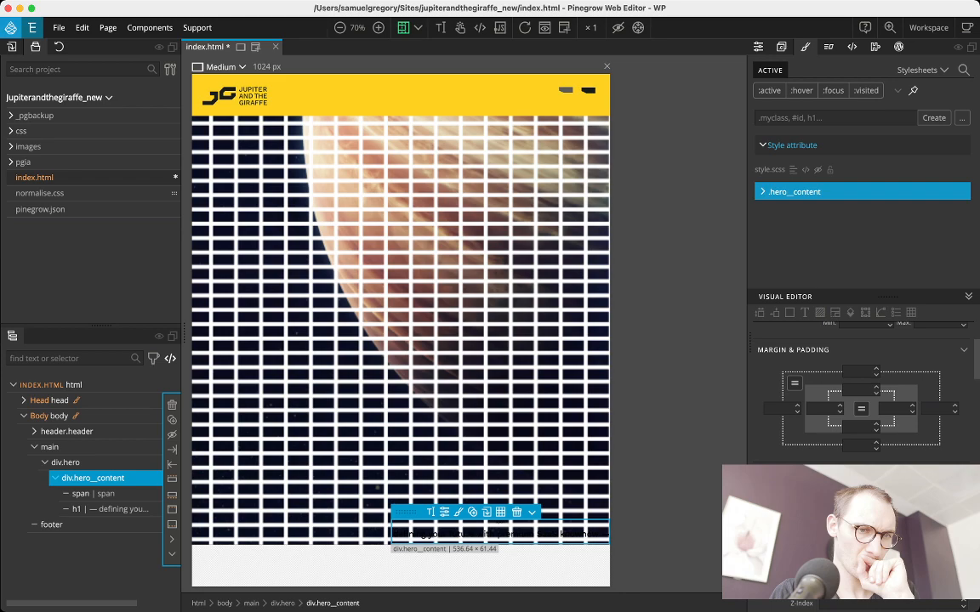
{"action": "scroll", "coordinate": [861, 400], "scroll_direction": "down", "scroll_amount": 5}
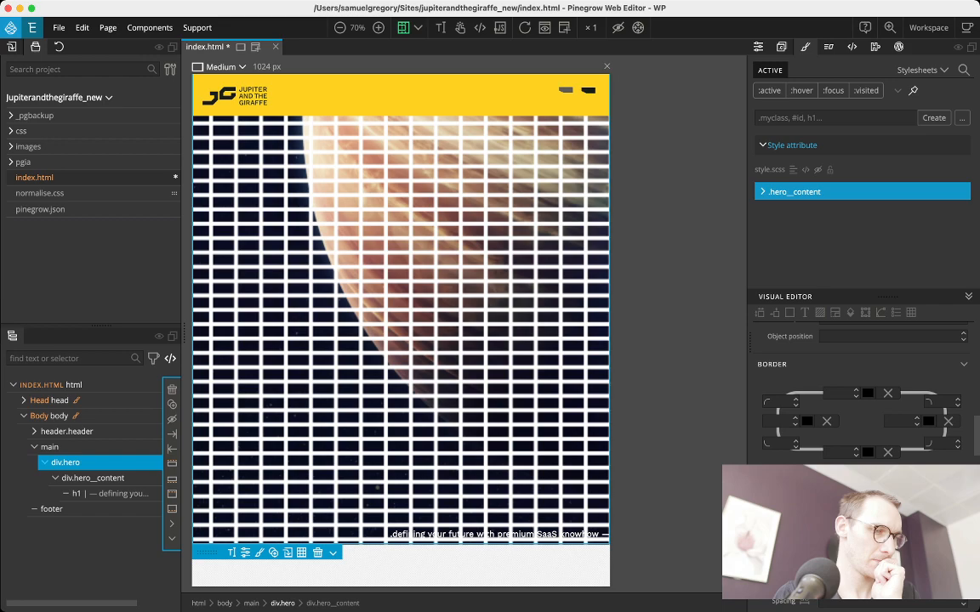
{"action": "double_click", "coordinate": [498, 535]}
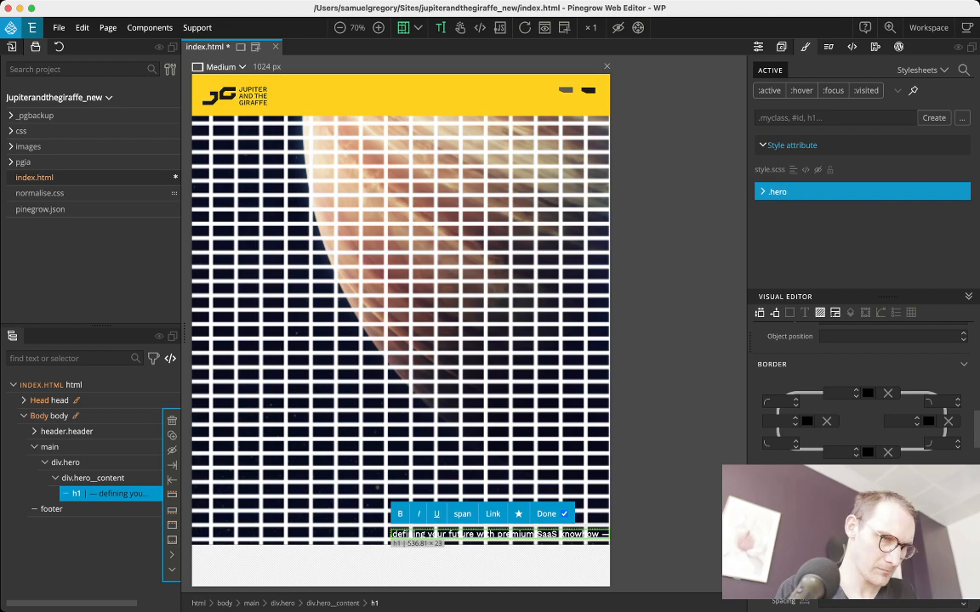
{"action": "type", "text": "J+G"}
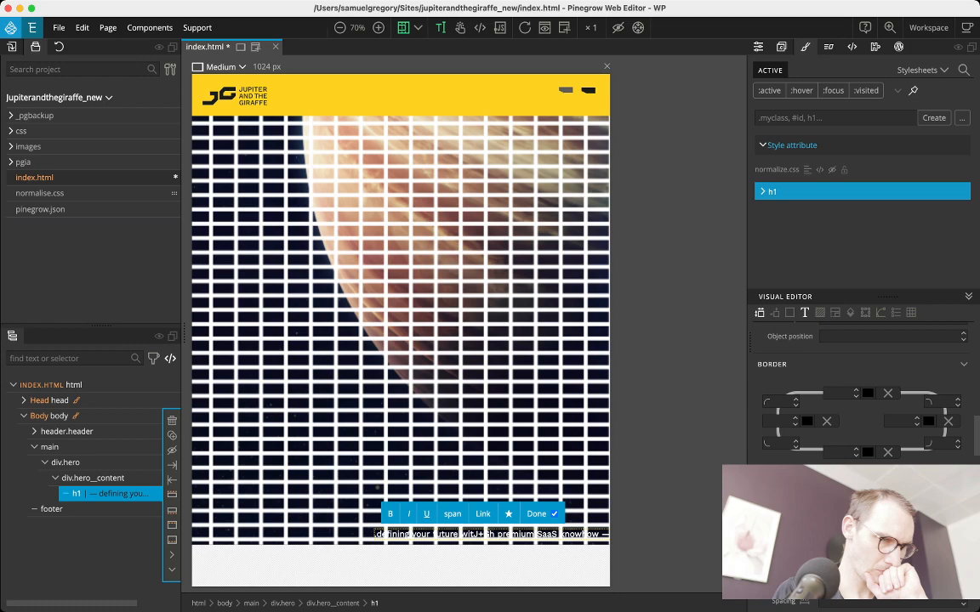
{"action": "key", "text": "BackSpace"}
{"action": "key", "text": "BackSpace"}
{"action": "key", "text": "BackSpace"}
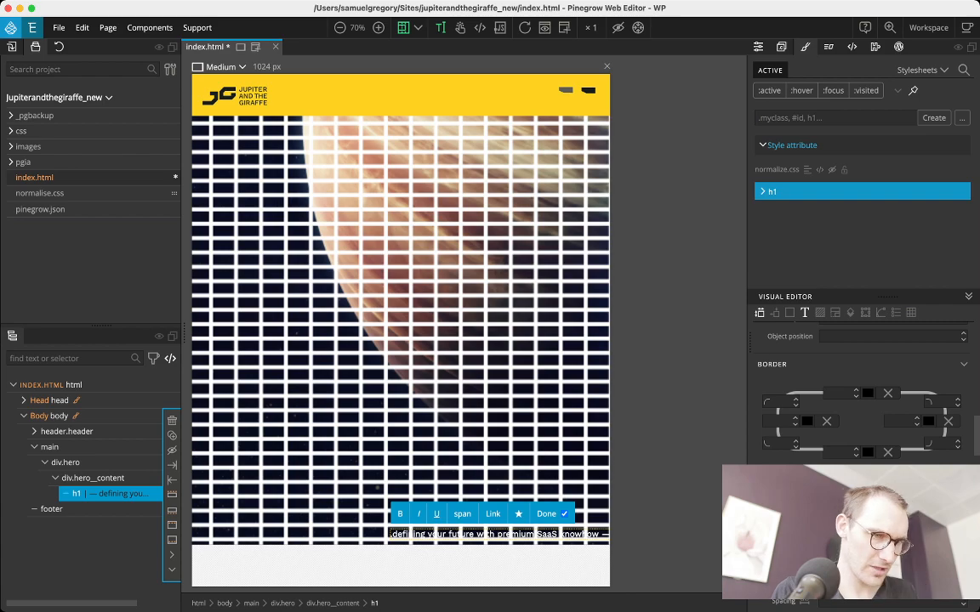
Insert "J + G" at the start of the hero heading, before the dash, and wrap it in a span
{"action": "type", "text": "J"}
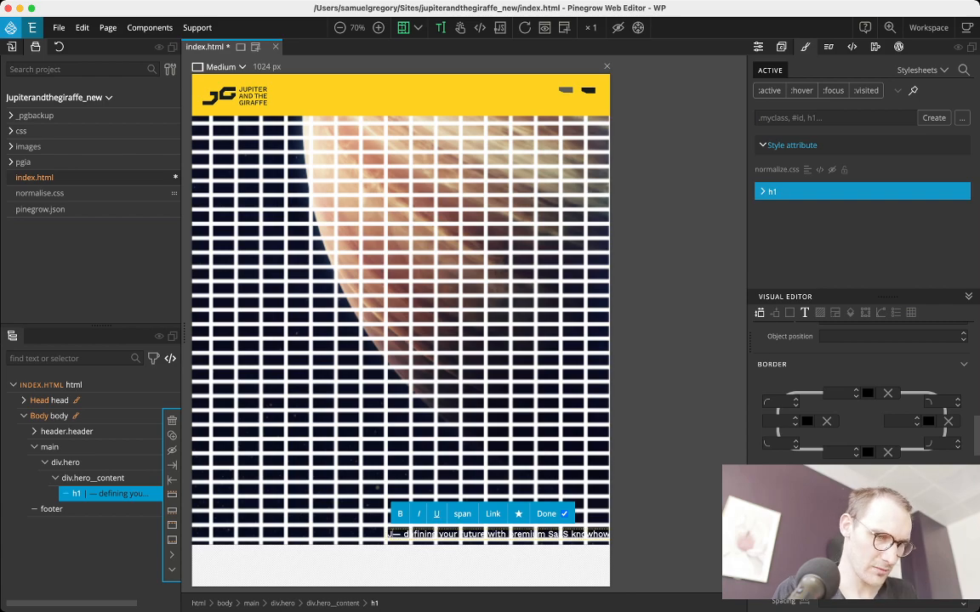
{"action": "type", "text": " + G"}
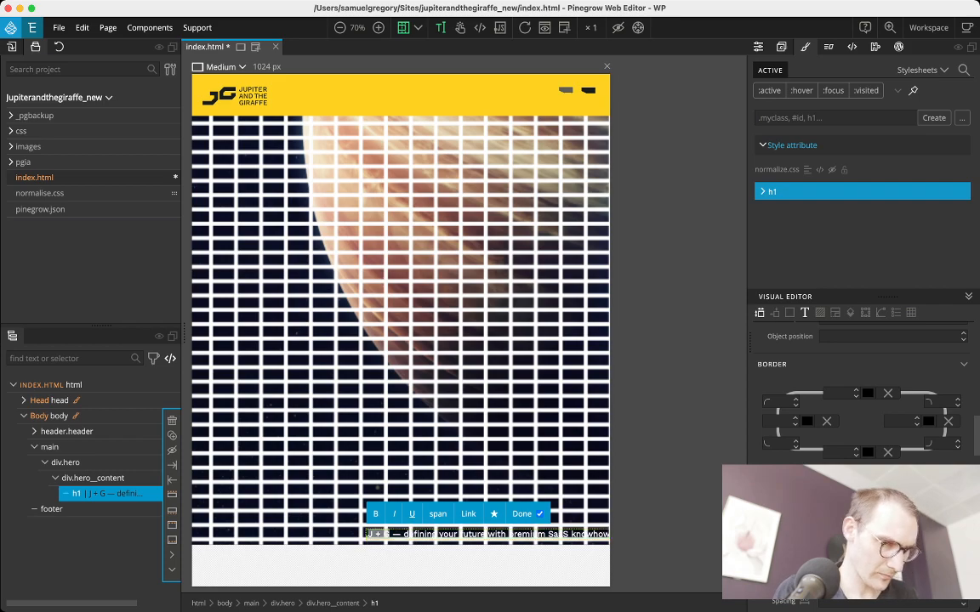
{"action": "left_click", "coordinate": [437, 514]}
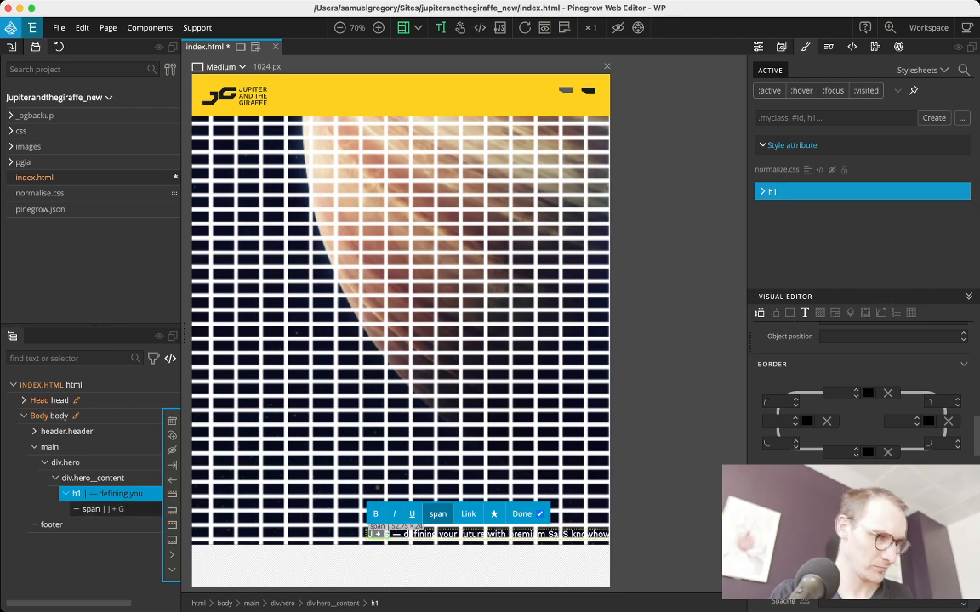
Set the font size of the J + G span in the hero heading to 72em as an inline style
{"action": "left_click", "coordinate": [103, 509]}
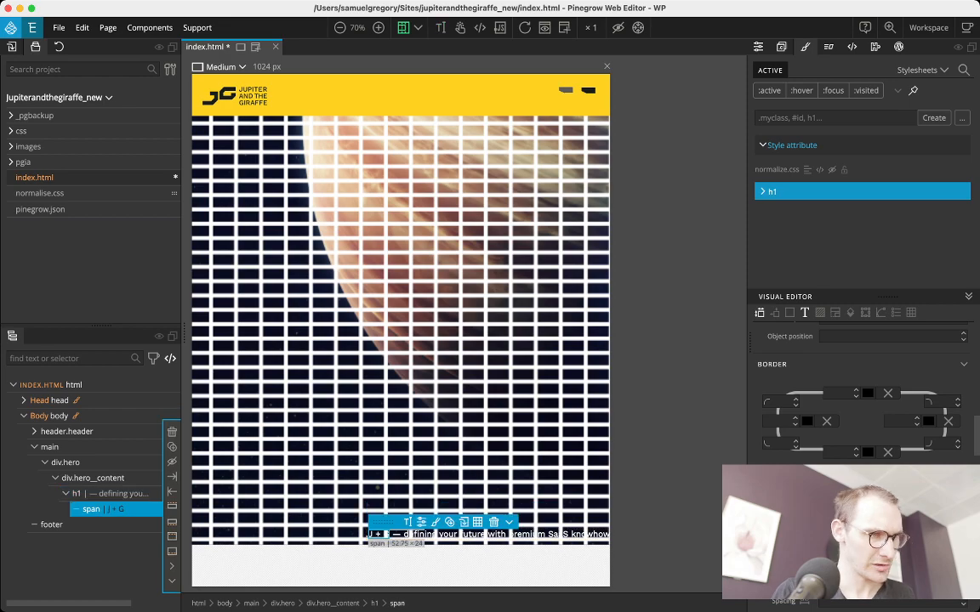
{"action": "key", "text": "super+Tab"}
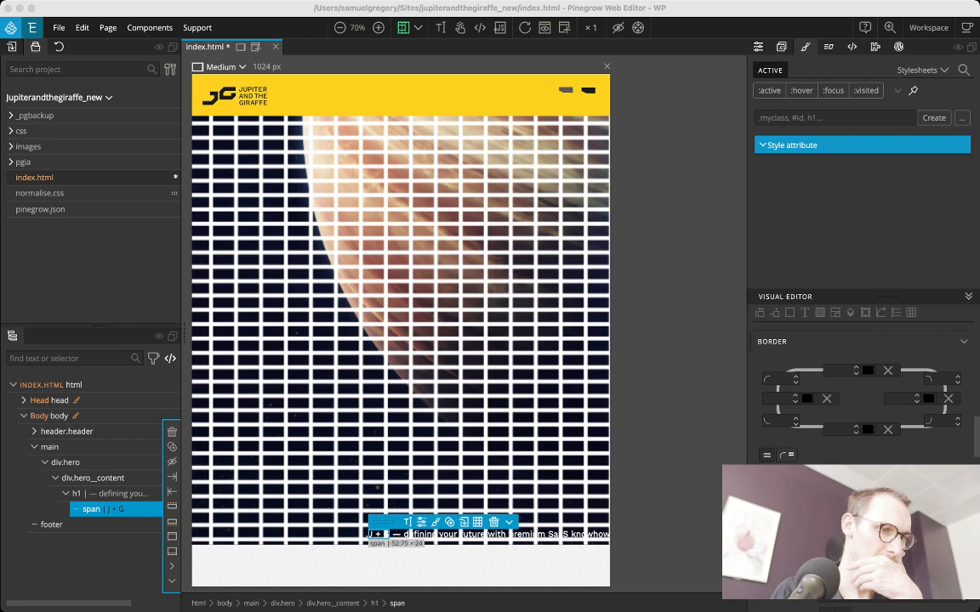
{"action": "scroll", "coordinate": [862, 383], "scroll_direction": "down", "scroll_amount": 2}
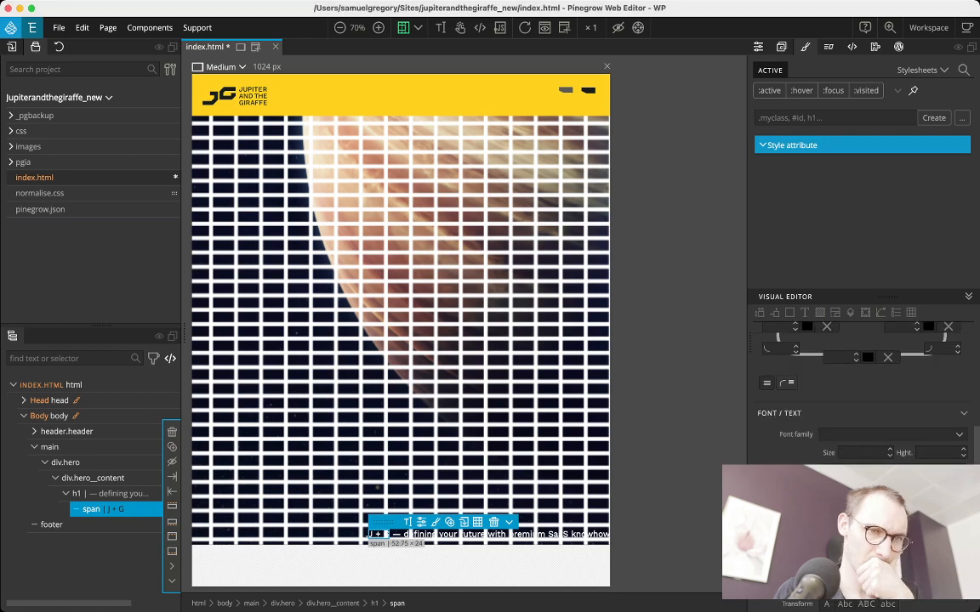
{"action": "scroll", "coordinate": [862, 383], "scroll_direction": "up", "scroll_amount": 2}
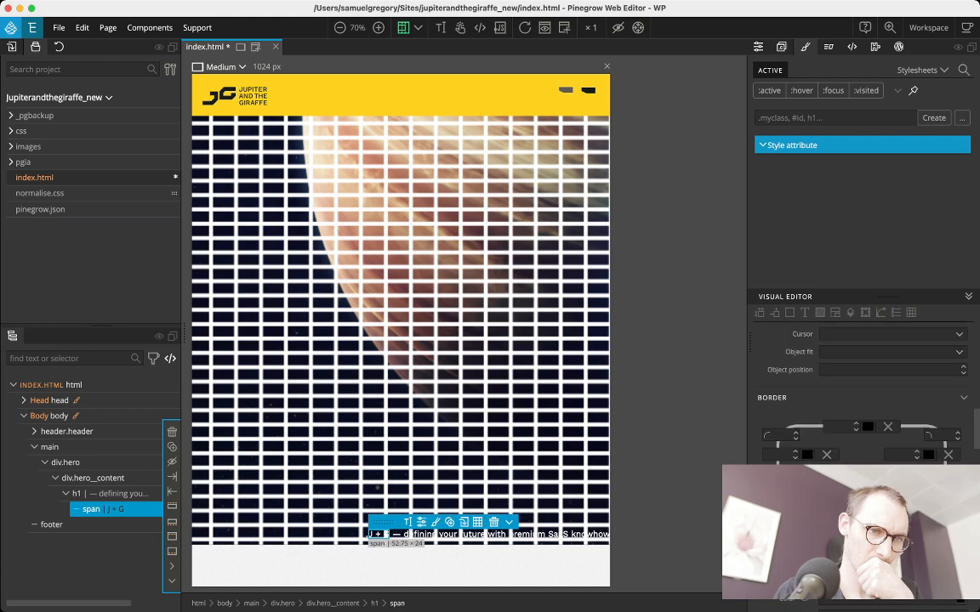
{"action": "scroll", "coordinate": [862, 383], "scroll_direction": "down", "scroll_amount": 3}
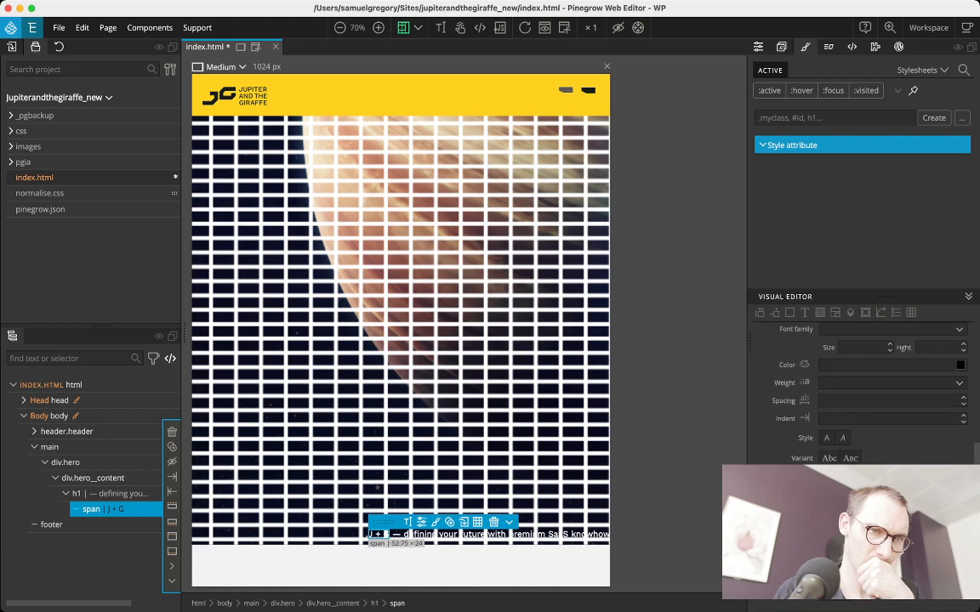
{"action": "scroll", "coordinate": [862, 353], "scroll_direction": "up", "scroll_amount": 1}
{"action": "left_click", "coordinate": [862, 353]}
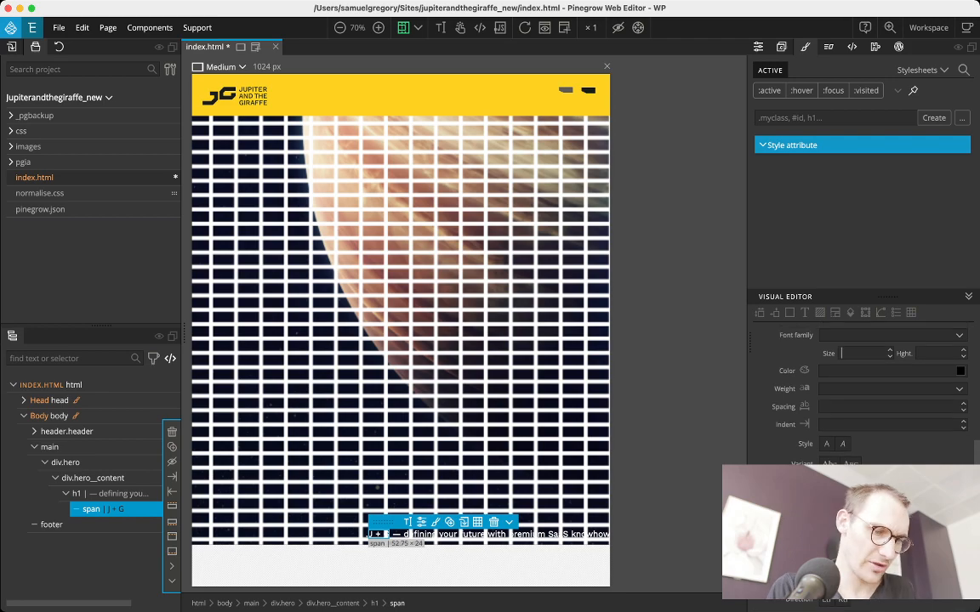
{"action": "type", "text": "72"}
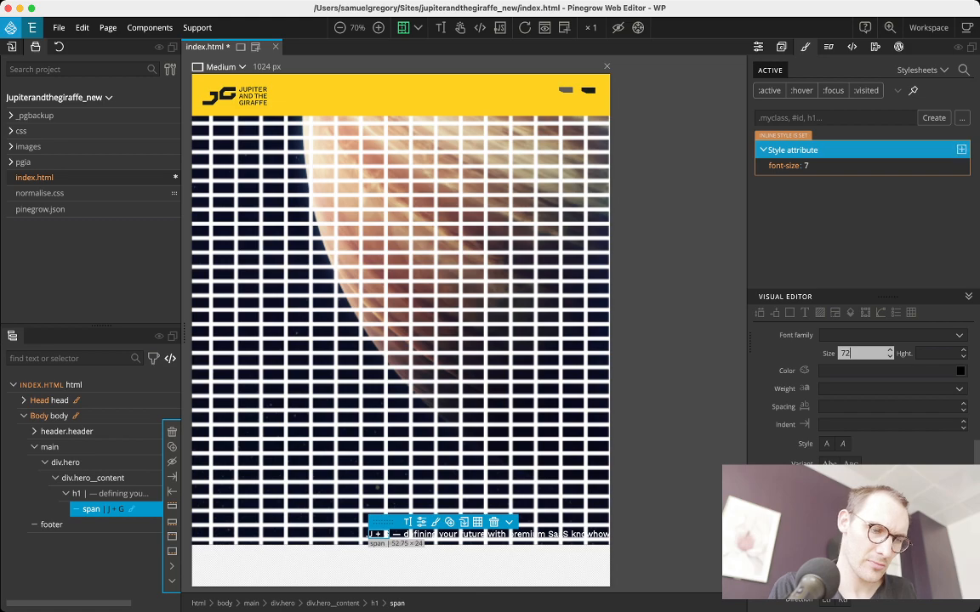
{"action": "type", "text": "em"}
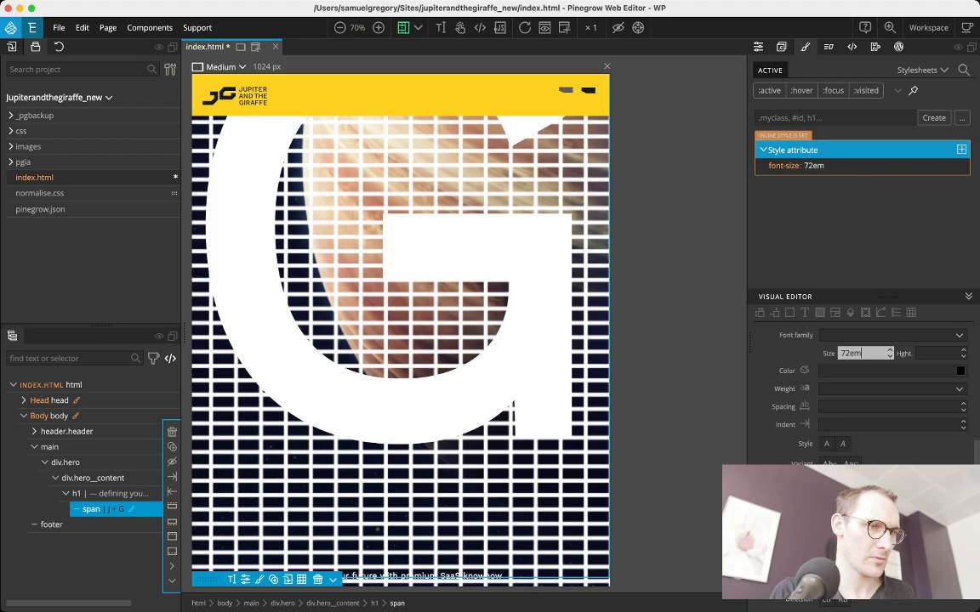
Change the inline font size of the J + G span to 5.14rem
{"action": "key", "text": "super+Tab"}
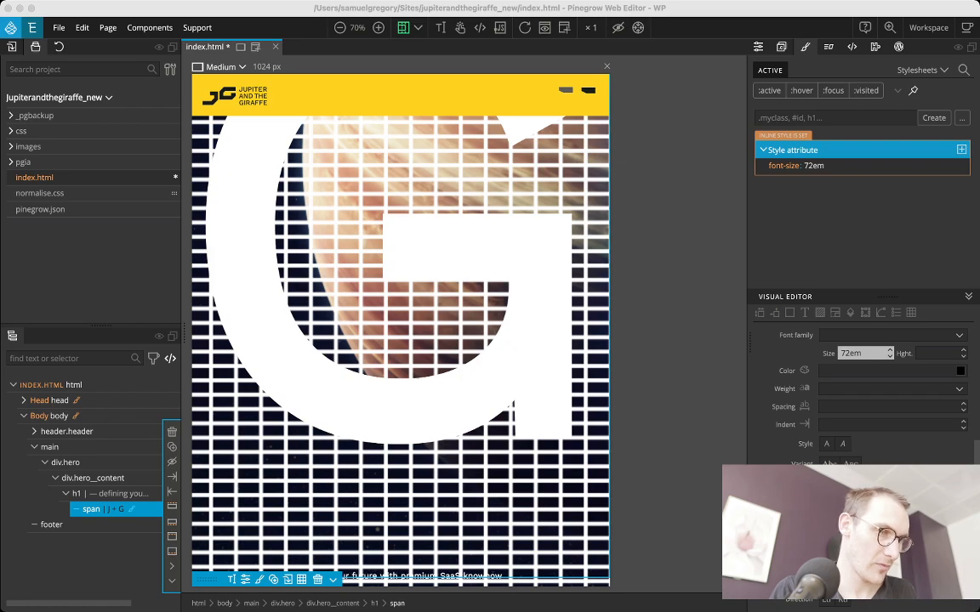
{"action": "key", "text": "super+Tab"}
{"action": "scroll", "coordinate": [863, 383], "scroll_direction": "down", "scroll_amount": 4}
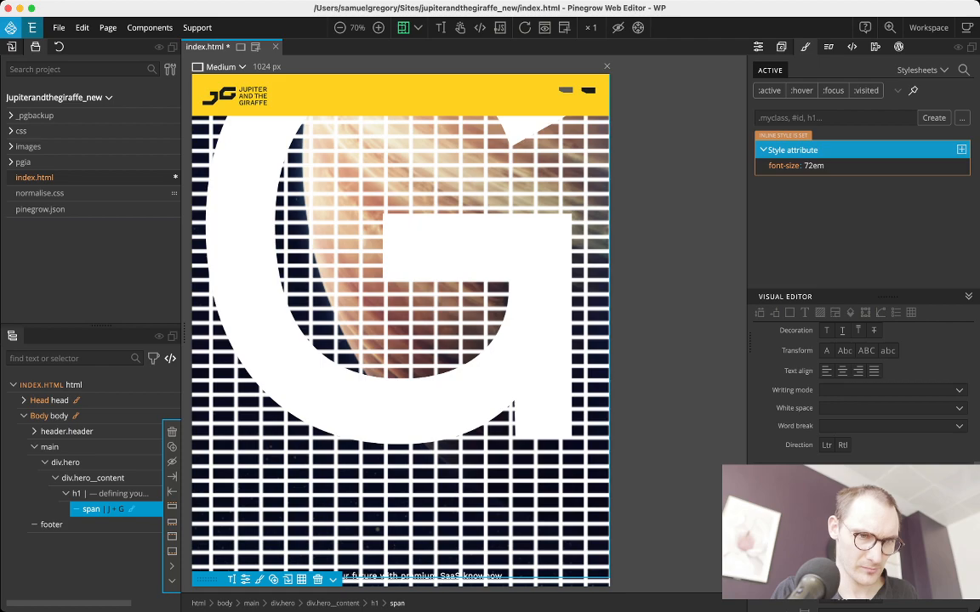
{"action": "scroll", "coordinate": [863, 383], "scroll_direction": "down", "scroll_amount": 5}
{"action": "scroll", "coordinate": [863, 383], "scroll_direction": "down", "scroll_amount": 5}
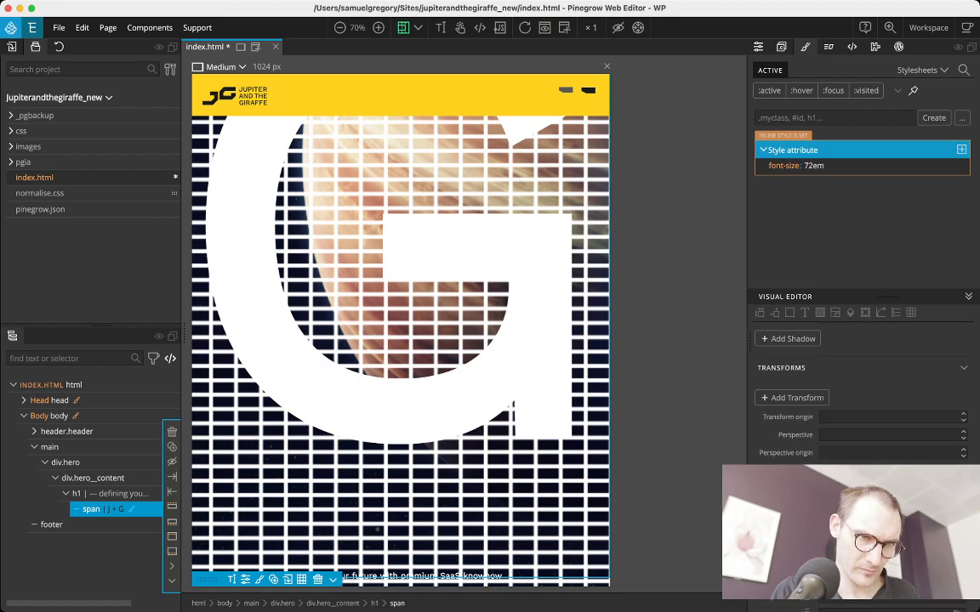
{"action": "scroll", "coordinate": [864, 383], "scroll_direction": "down", "scroll_amount": 4}
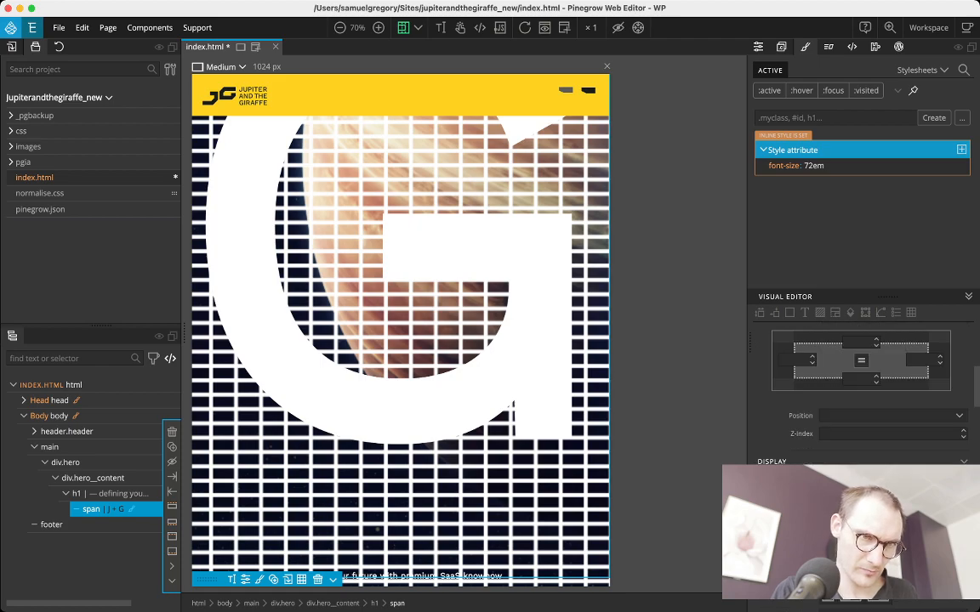
{"action": "scroll", "coordinate": [804, 438], "scroll_direction": "up", "scroll_amount": 15}
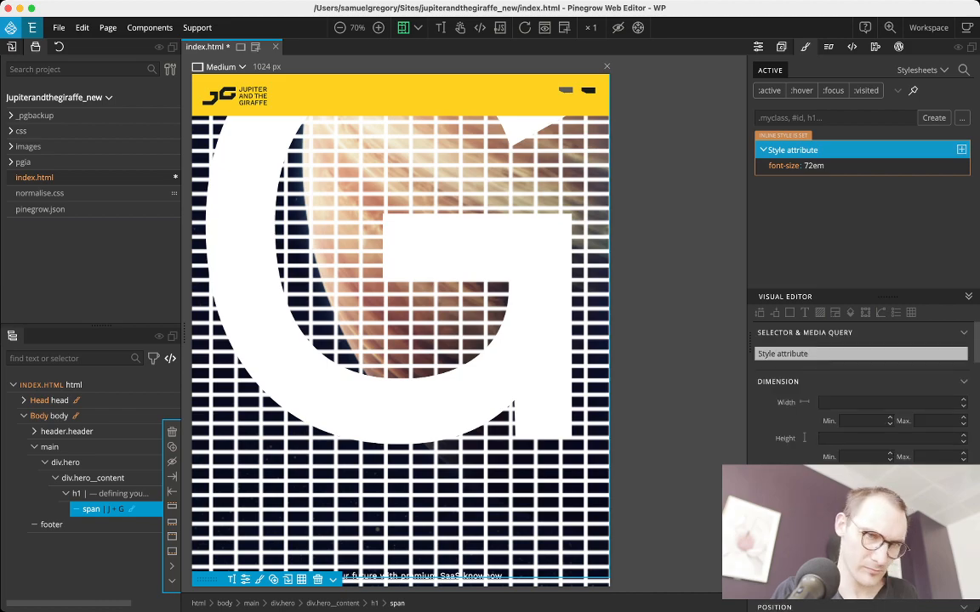
{"action": "scroll", "coordinate": [859, 391], "scroll_direction": "down", "scroll_amount": 2}
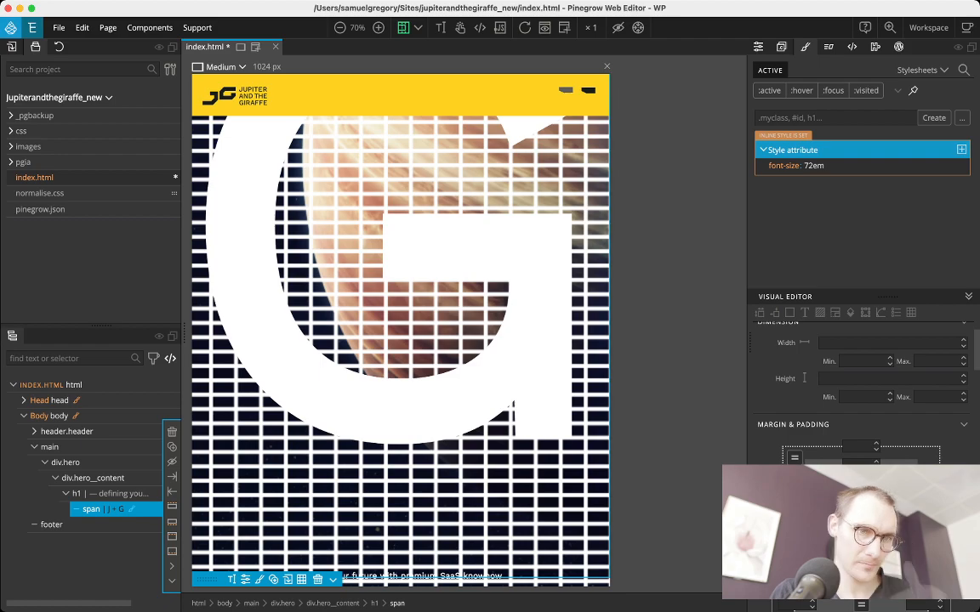
{"action": "scroll", "coordinate": [859, 391], "scroll_direction": "down", "scroll_amount": 5}
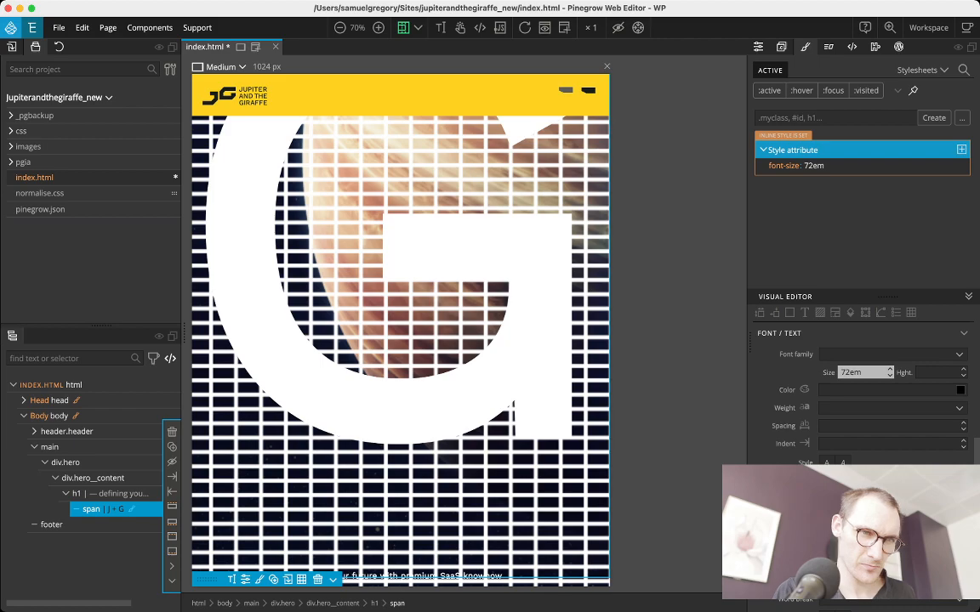
{"action": "left_click", "coordinate": [854, 373]}
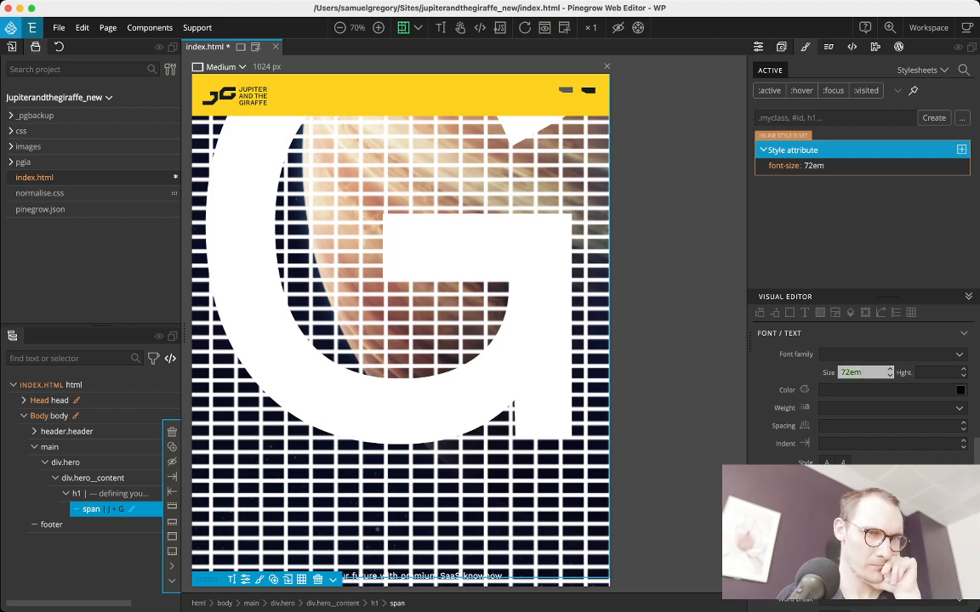
{"action": "key", "text": "BackSpace"}
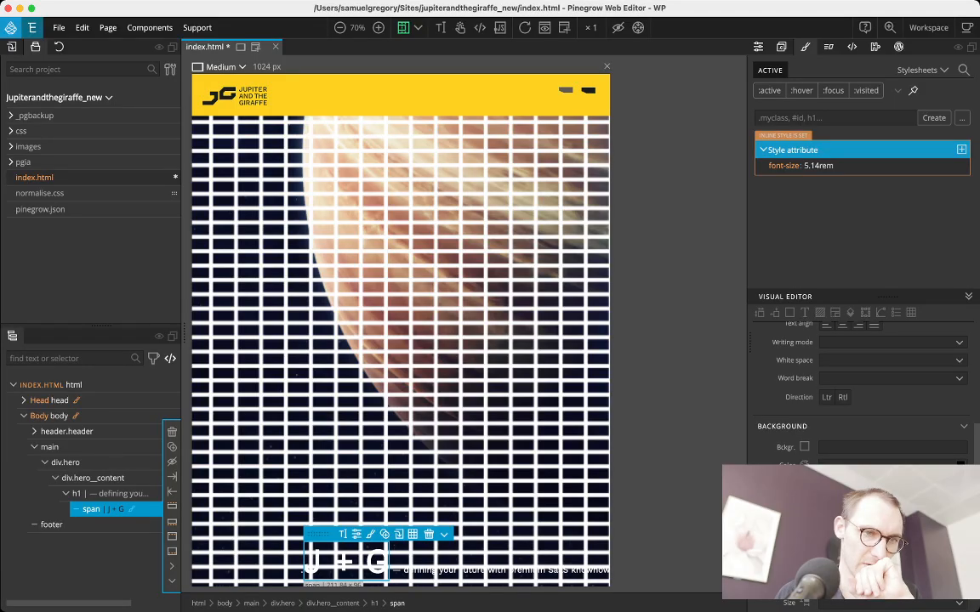
Set the display property of the J + G span to block
{"action": "scroll", "coordinate": [859, 382], "scroll_direction": "down", "scroll_amount": 4}
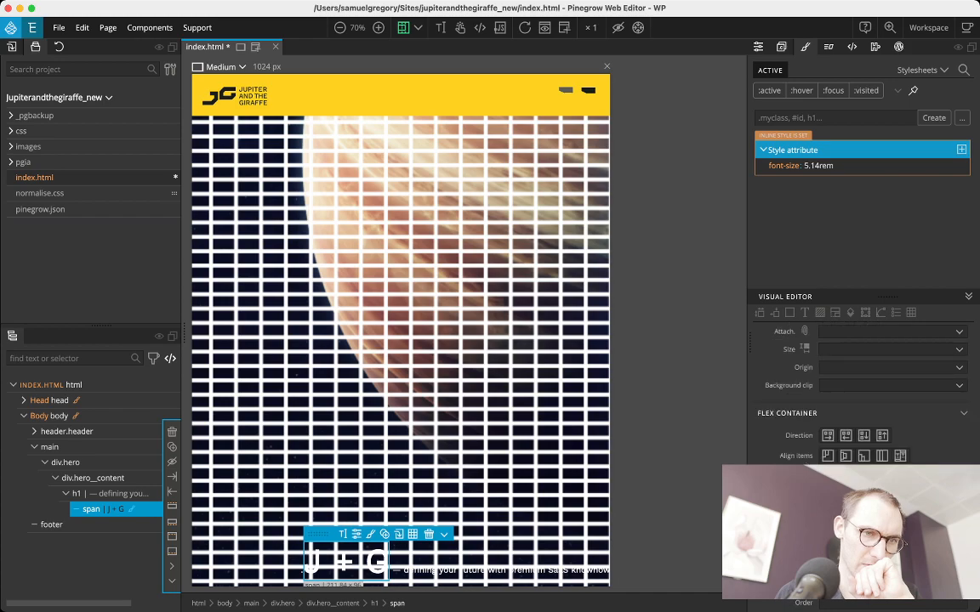
{"action": "scroll", "coordinate": [859, 383], "scroll_direction": "up", "scroll_amount": 4}
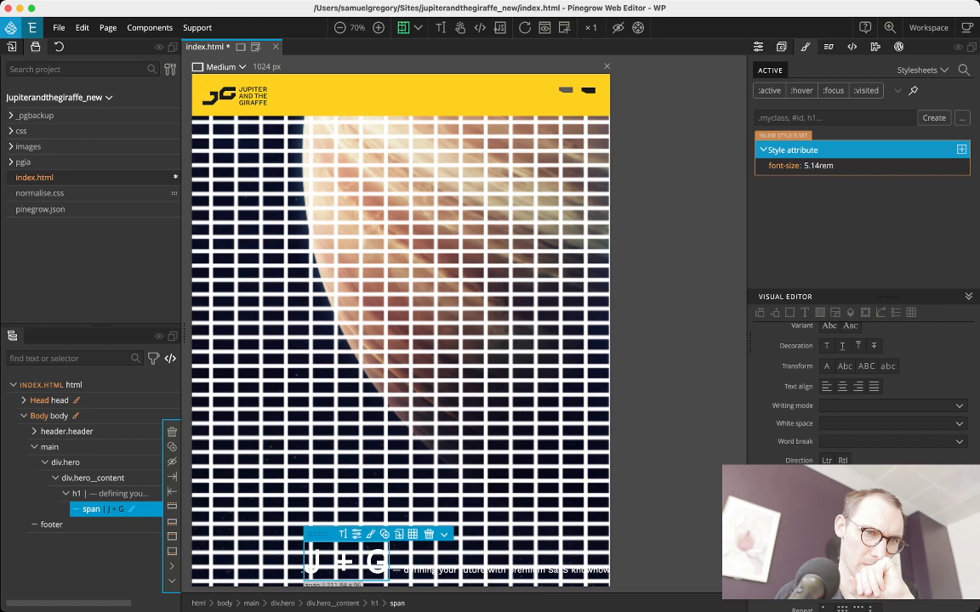
{"action": "scroll", "coordinate": [859, 383], "scroll_direction": "up", "scroll_amount": 5}
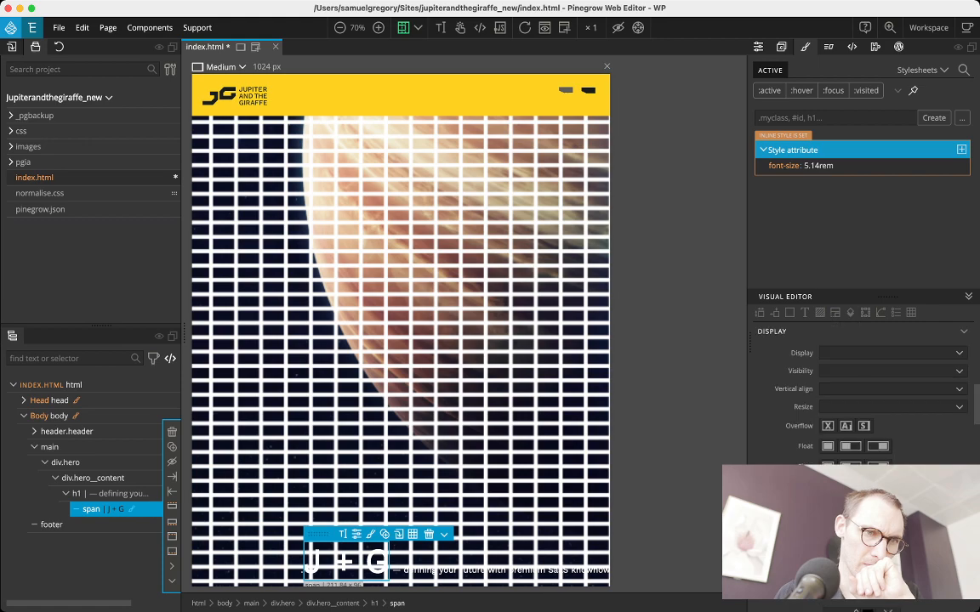
{"action": "scroll", "coordinate": [865, 391], "scroll_direction": "up", "scroll_amount": 1}
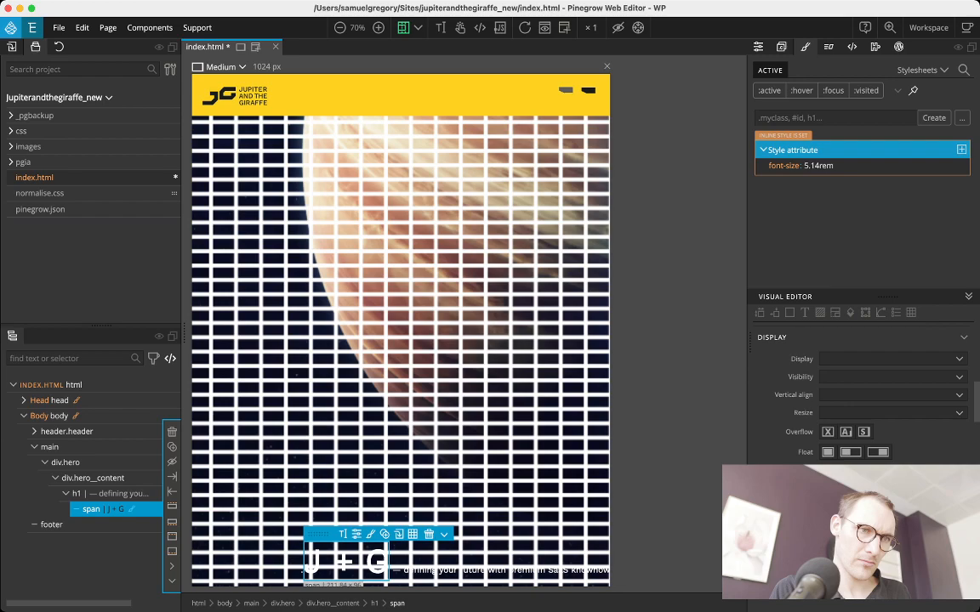
{"action": "left_click", "coordinate": [887, 359]}
{"action": "type", "text": "block"}
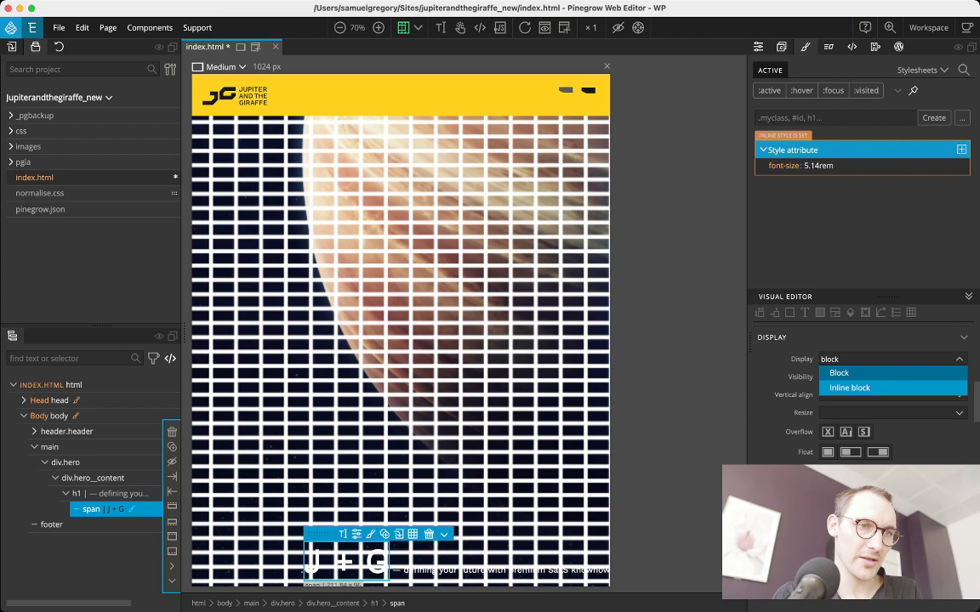
{"action": "key", "text": "Return"}
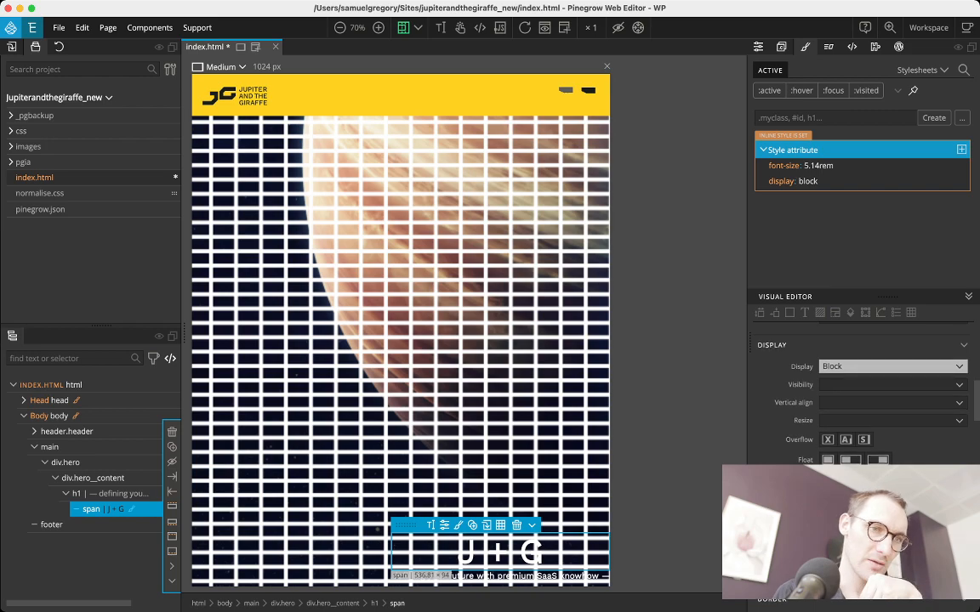
Left-align the text inside the hero's content div through the .hero__content rule
{"action": "scroll", "coordinate": [861, 391], "scroll_direction": "up", "scroll_amount": 3}
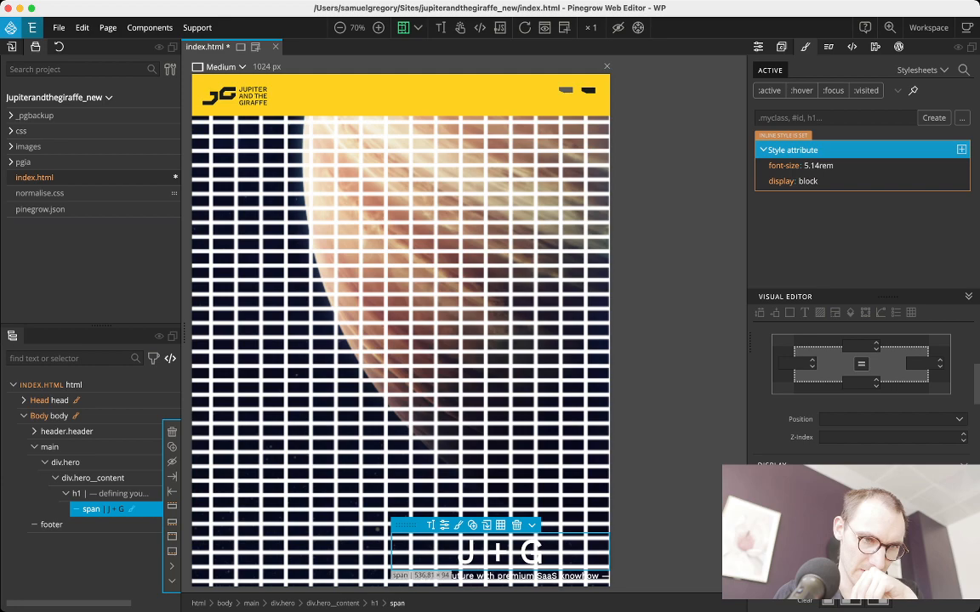
{"action": "scroll", "coordinate": [861, 383], "scroll_direction": "down", "scroll_amount": 3}
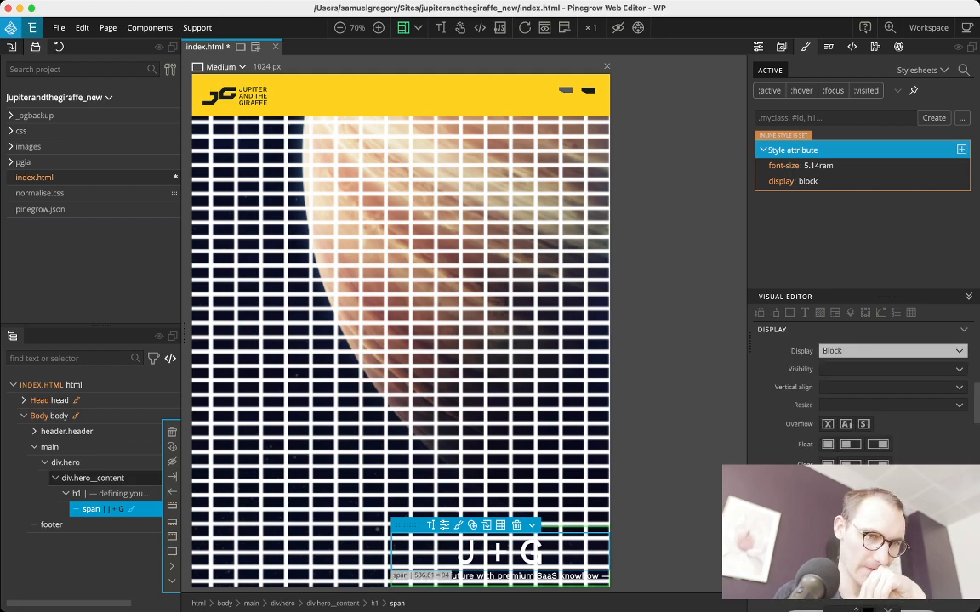
{"action": "left_click", "coordinate": [94, 478]}
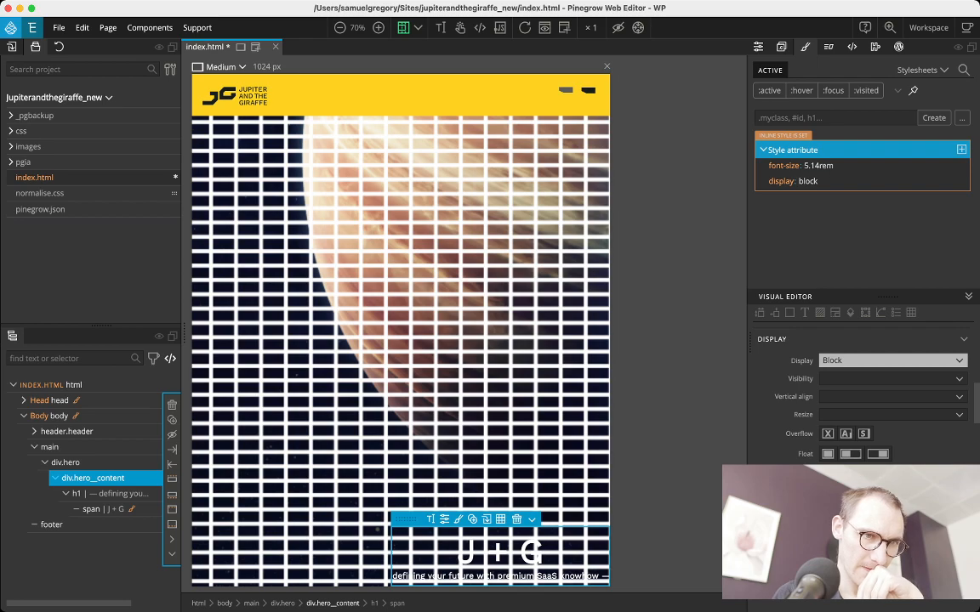
{"action": "scroll", "coordinate": [804, 350], "scroll_direction": "down", "scroll_amount": 5}
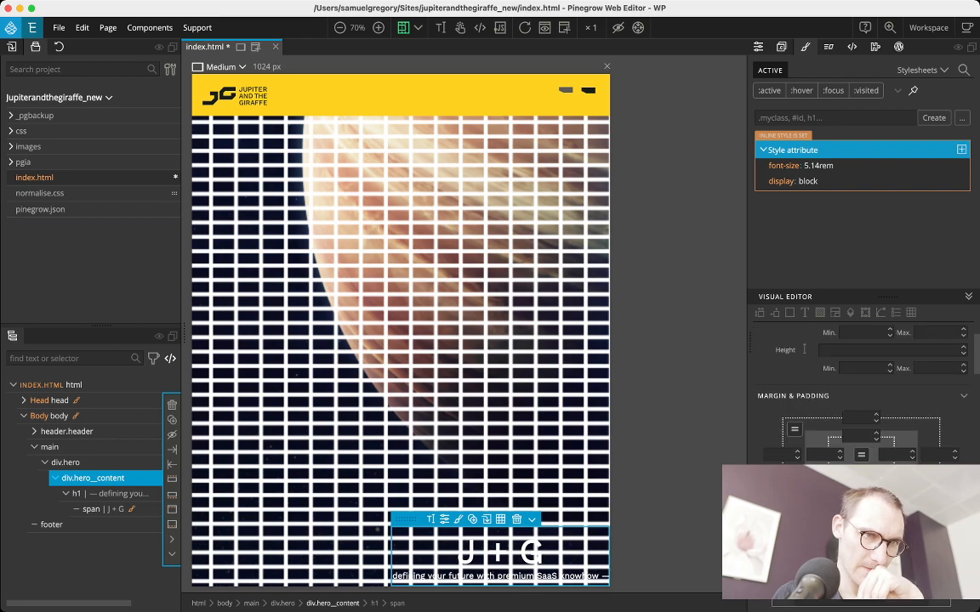
{"action": "scroll", "coordinate": [804, 349], "scroll_direction": "down", "scroll_amount": 3}
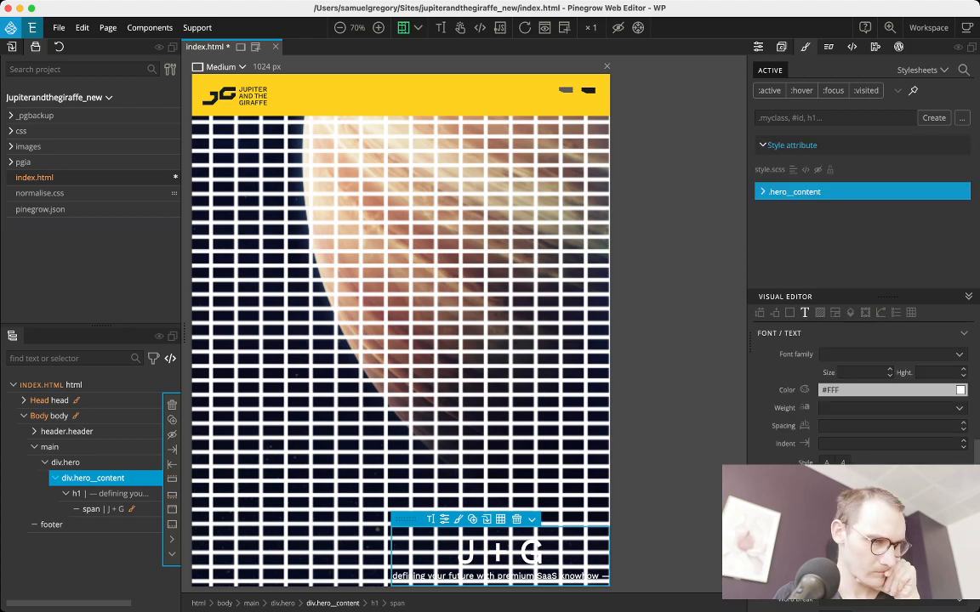
{"action": "left_click", "coordinate": [828, 498]}
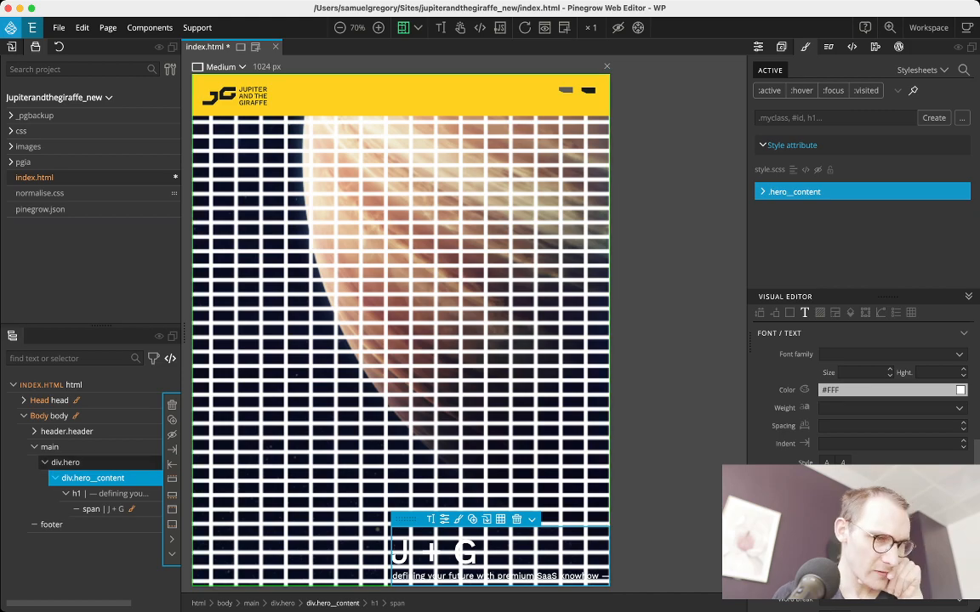
Change the flex justification in the .hero rule so the content block sits at the hero's left edge
{"action": "left_click", "coordinate": [66, 463]}
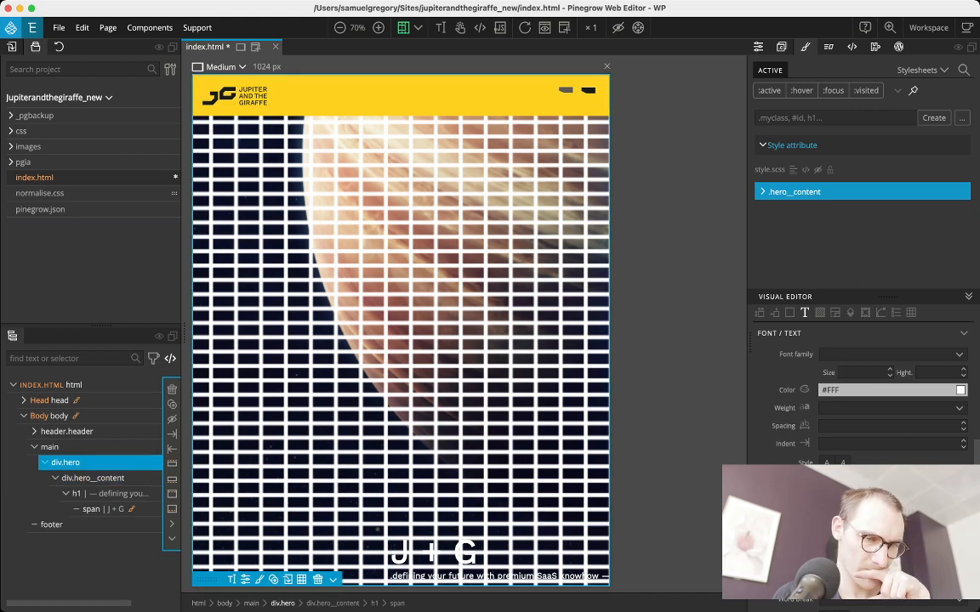
{"action": "scroll", "coordinate": [859, 391], "scroll_direction": "down", "scroll_amount": 2}
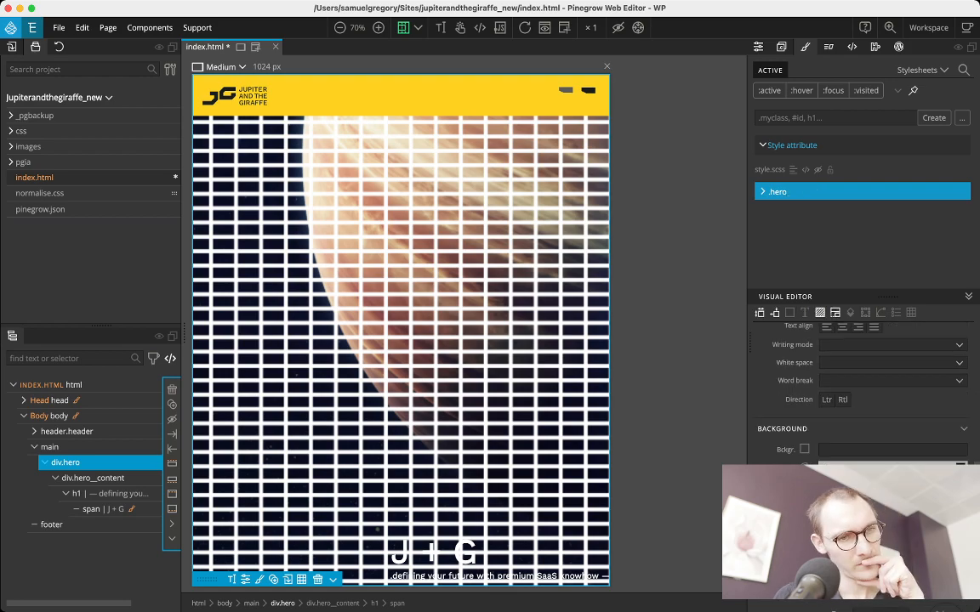
{"action": "scroll", "coordinate": [859, 383], "scroll_direction": "down", "scroll_amount": 5}
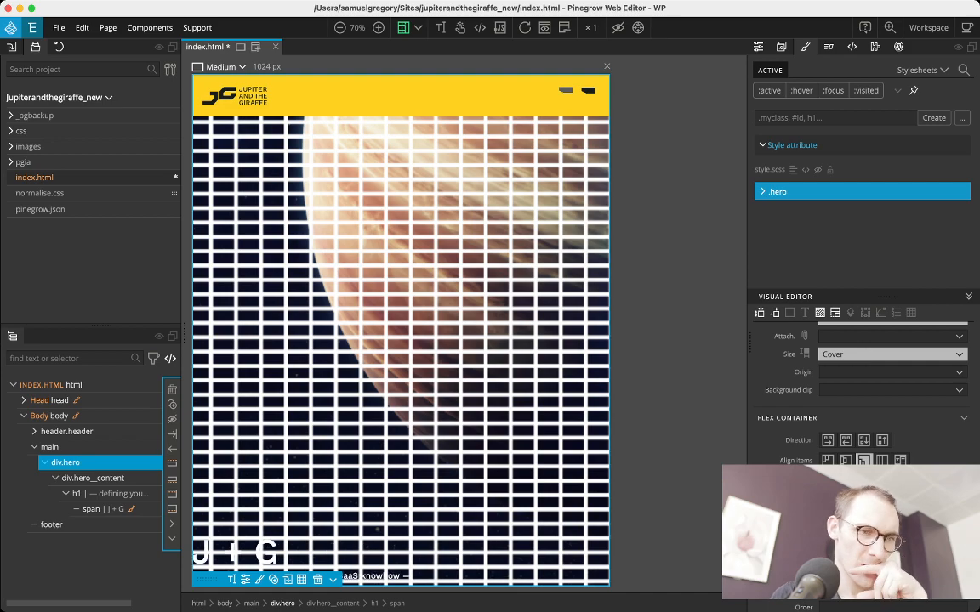
{"action": "scroll", "coordinate": [859, 366], "scroll_direction": "up", "scroll_amount": 1}
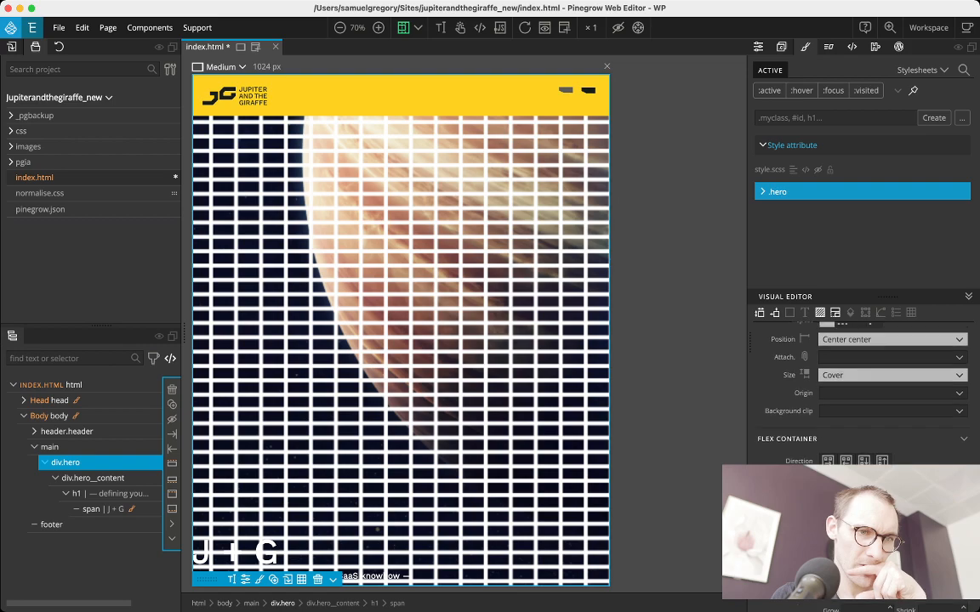
{"action": "scroll", "coordinate": [820, 327], "scroll_direction": "up", "scroll_amount": 1}
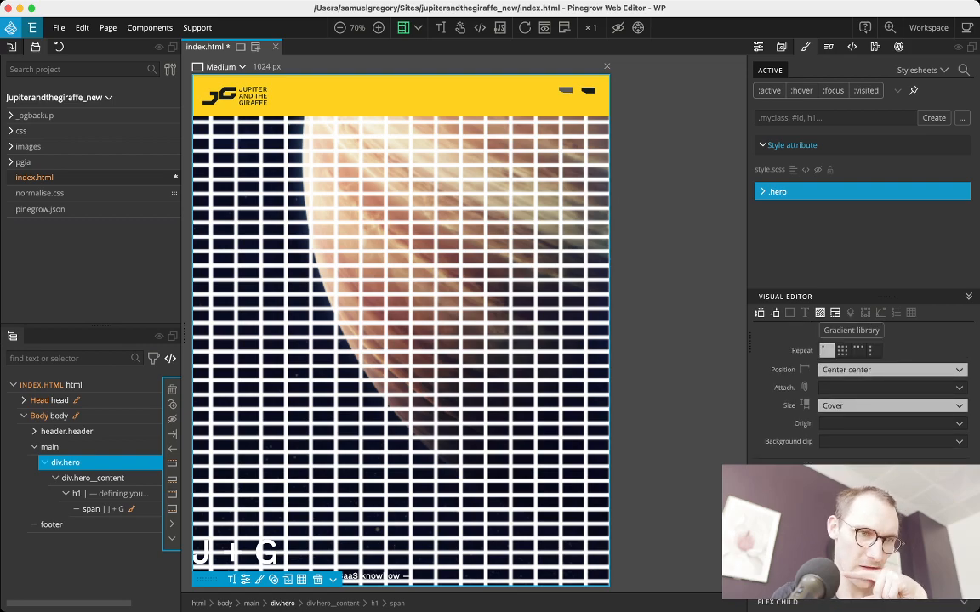
{"action": "scroll", "coordinate": [859, 383], "scroll_direction": "up", "scroll_amount": 5}
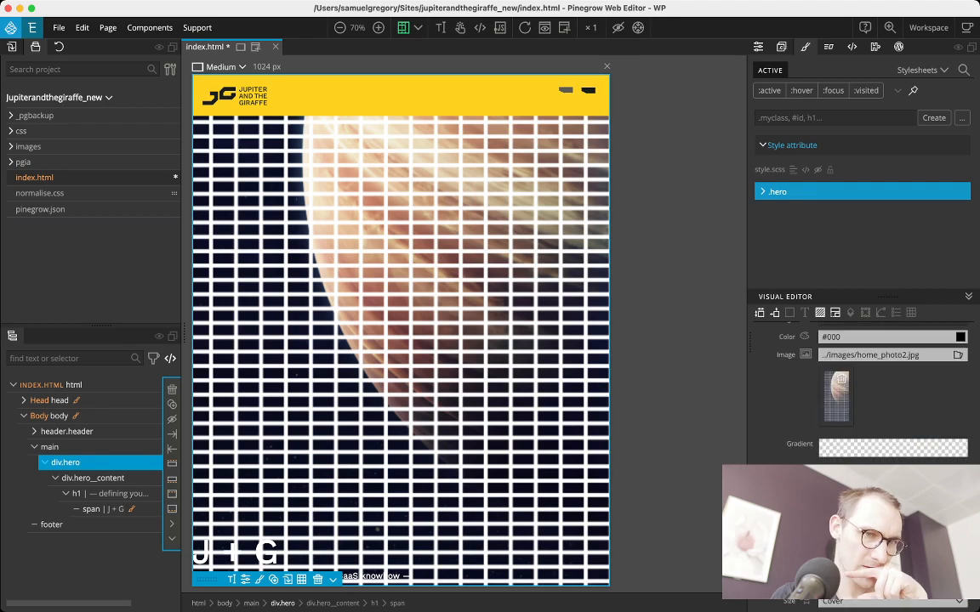
Set the hero's left padding to 2em in the .hero rule
{"action": "scroll", "coordinate": [859, 392], "scroll_direction": "up", "scroll_amount": 5}
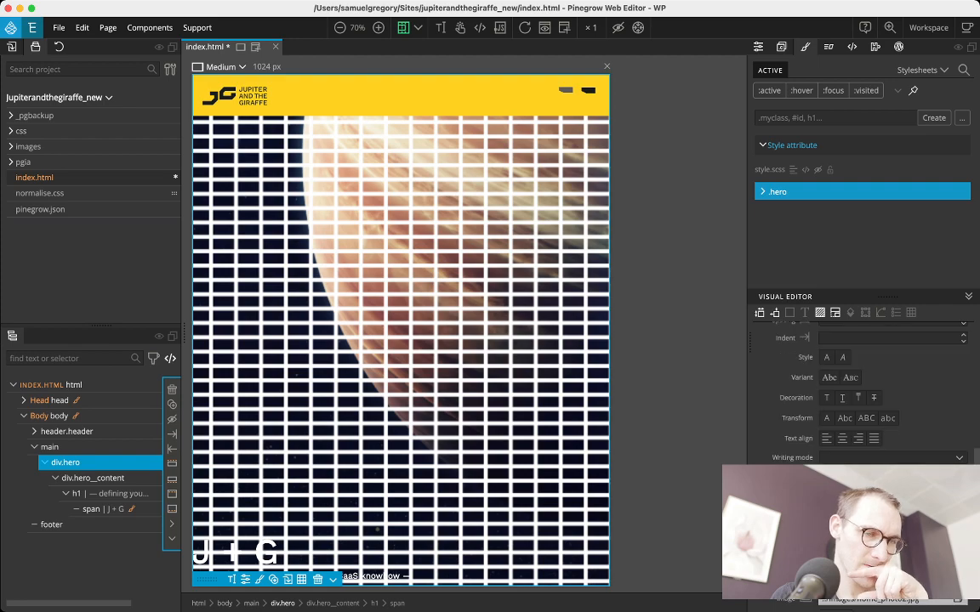
{"action": "scroll", "coordinate": [859, 392], "scroll_direction": "up", "scroll_amount": 5}
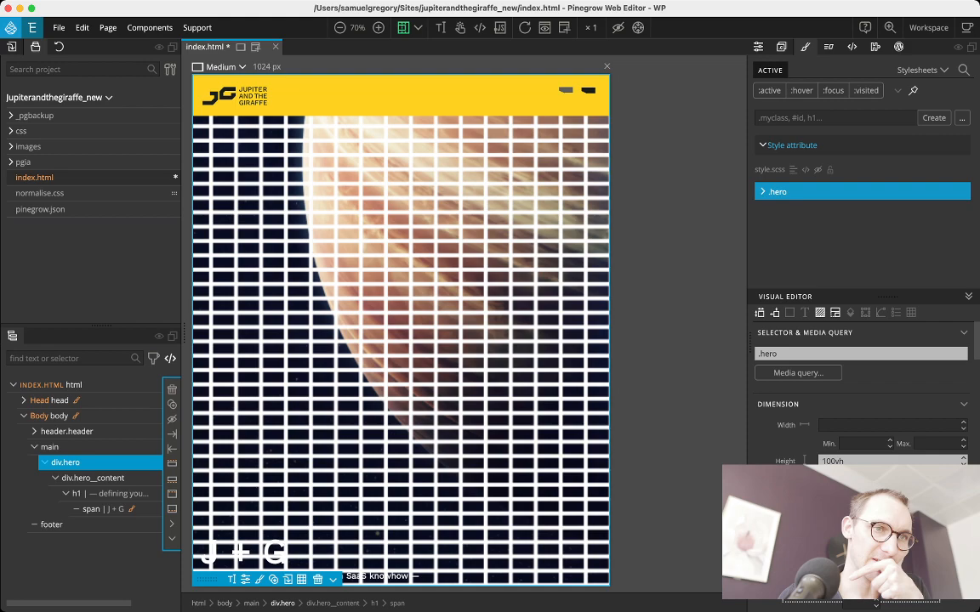
{"action": "left_click", "coordinate": [962, 118]}
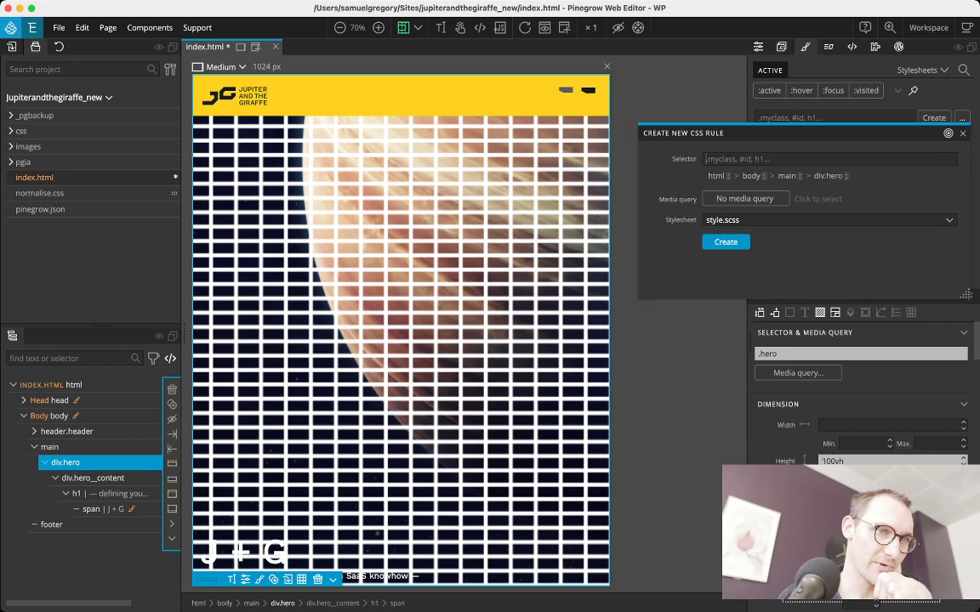
{"action": "left_click", "coordinate": [745, 199]}
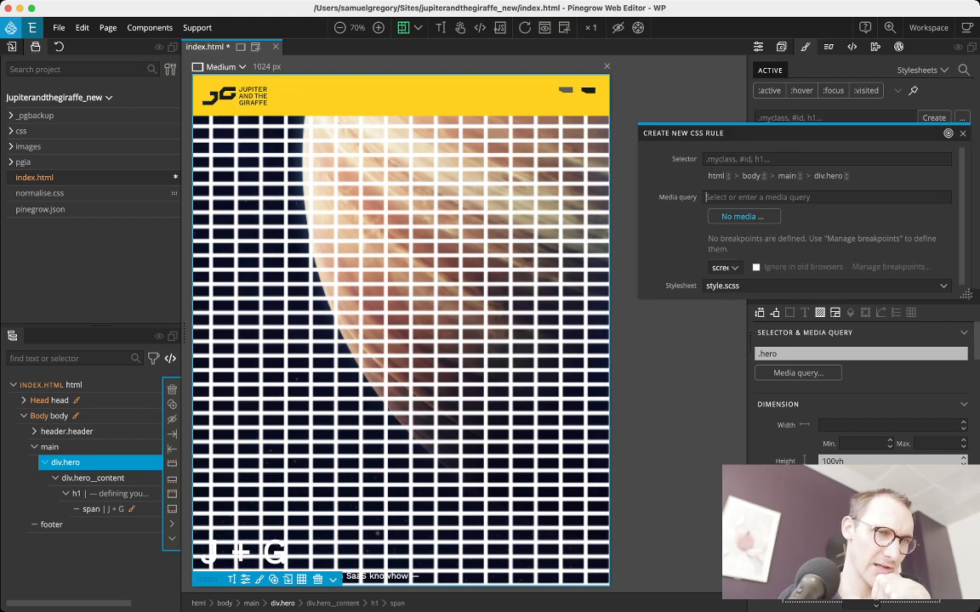
{"action": "scroll", "coordinate": [797, 223], "scroll_direction": "down", "scroll_amount": 1}
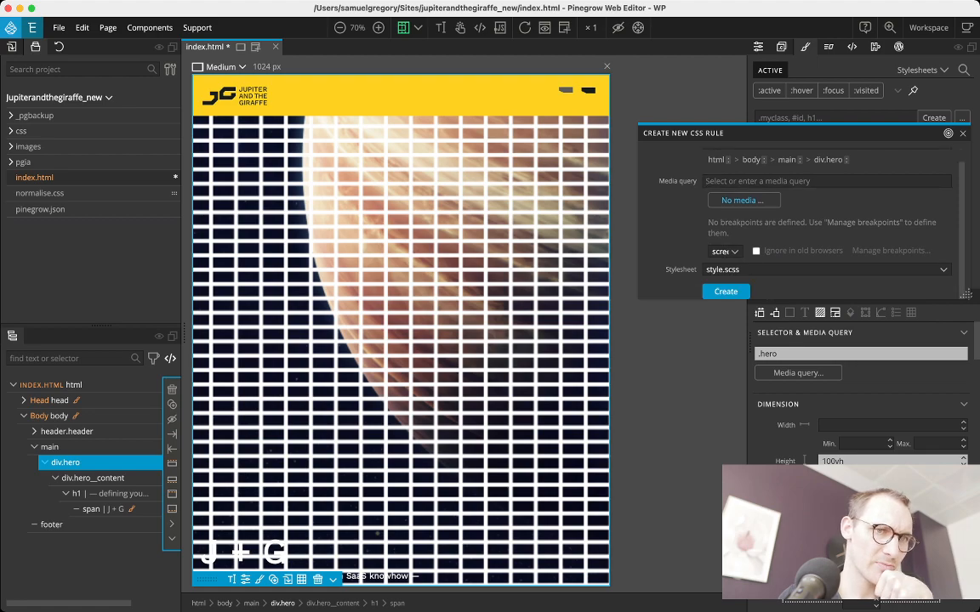
{"action": "key", "text": "Escape"}
Add a 970px breakpoint to the page and insert the missing viewport meta declaration
{"action": "left_click", "coordinate": [59, 28]}
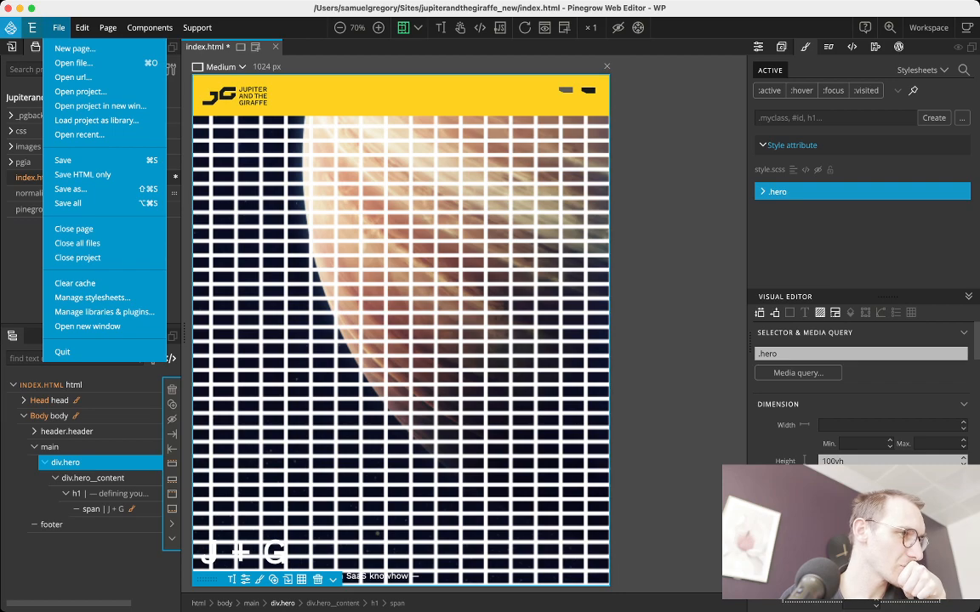
{"action": "mouse_move", "coordinate": [108, 28]}
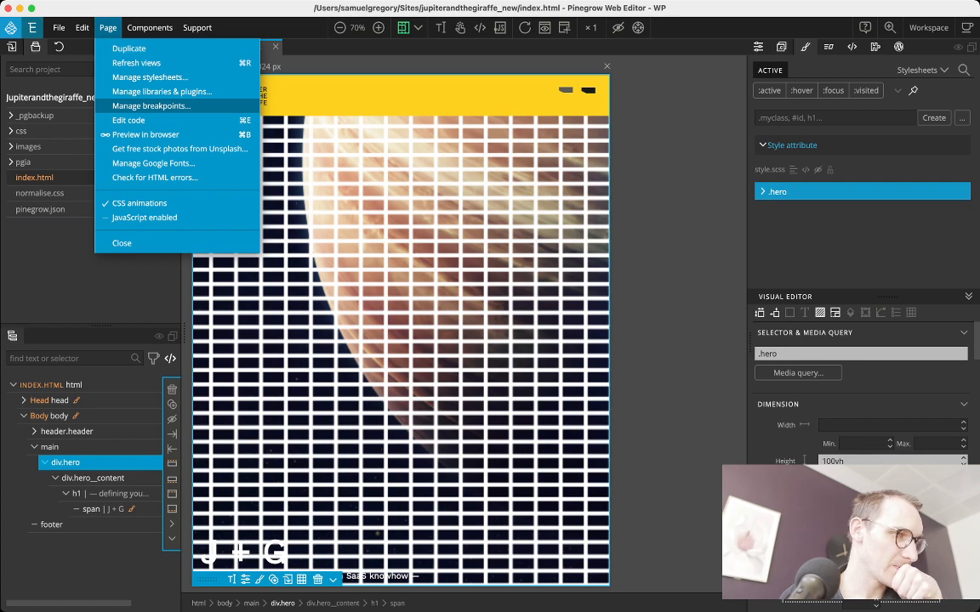
{"action": "left_click", "coordinate": [152, 106]}
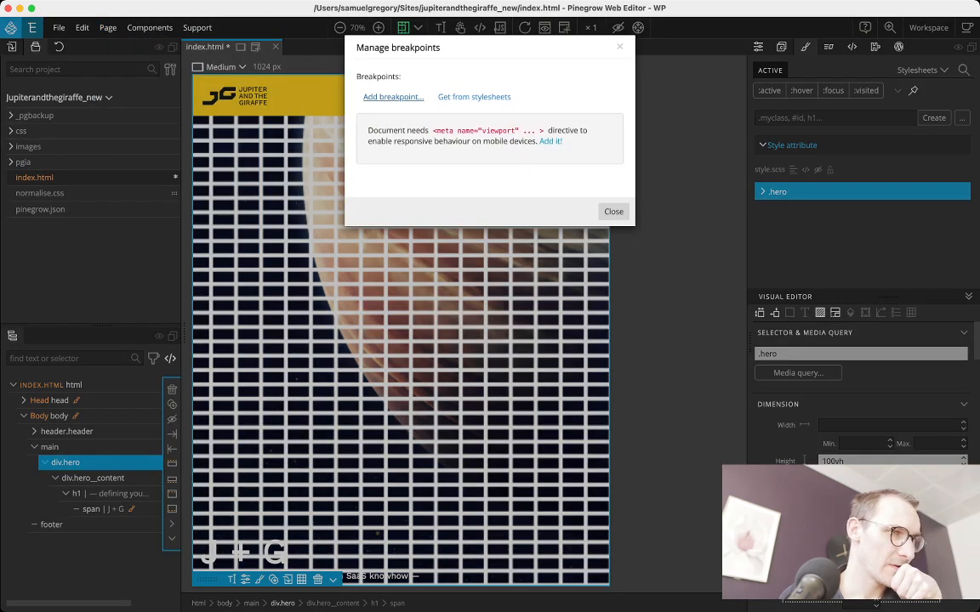
{"action": "left_click", "coordinate": [393, 96]}
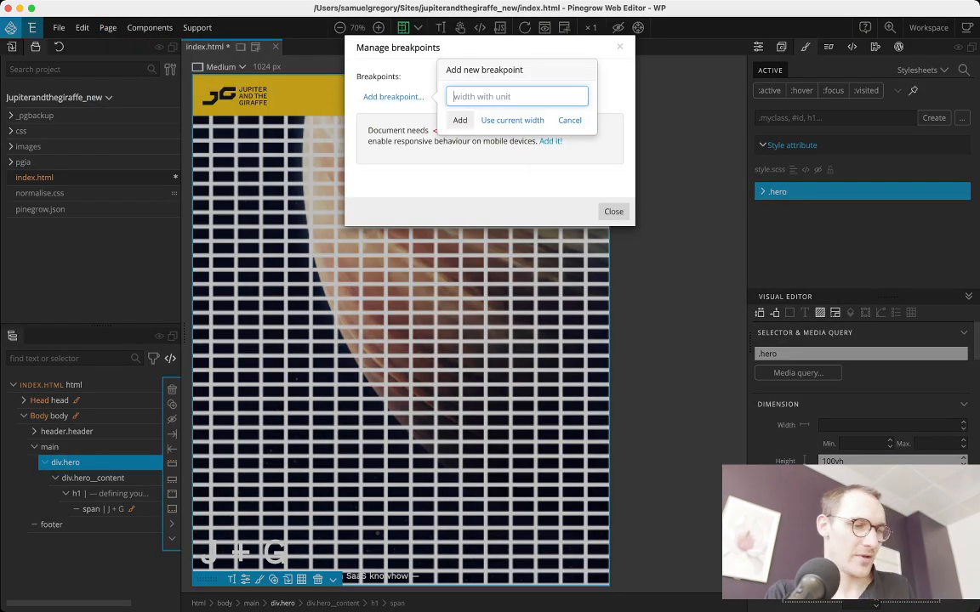
{"action": "type", "text": "970"}
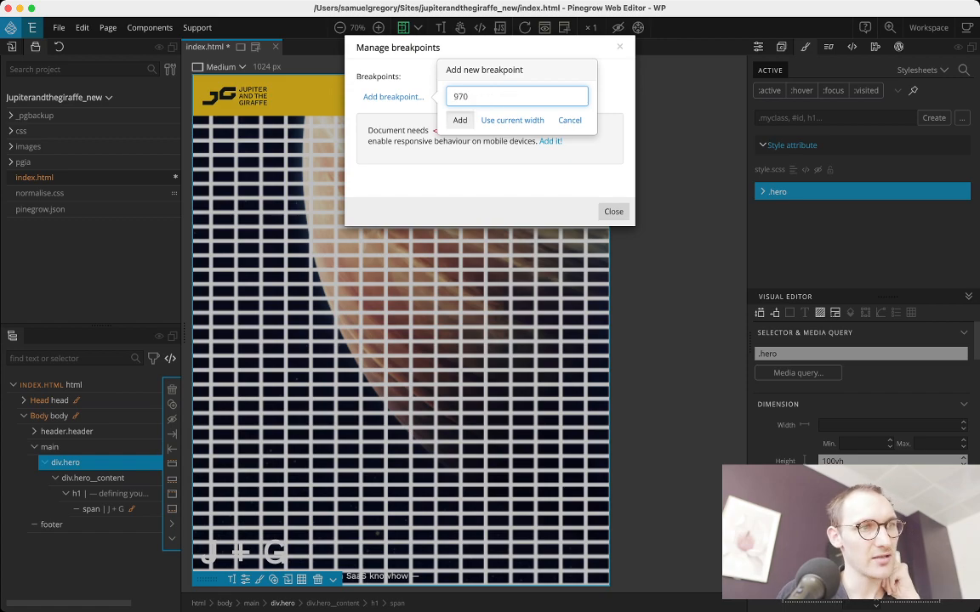
{"action": "key", "text": "Return"}
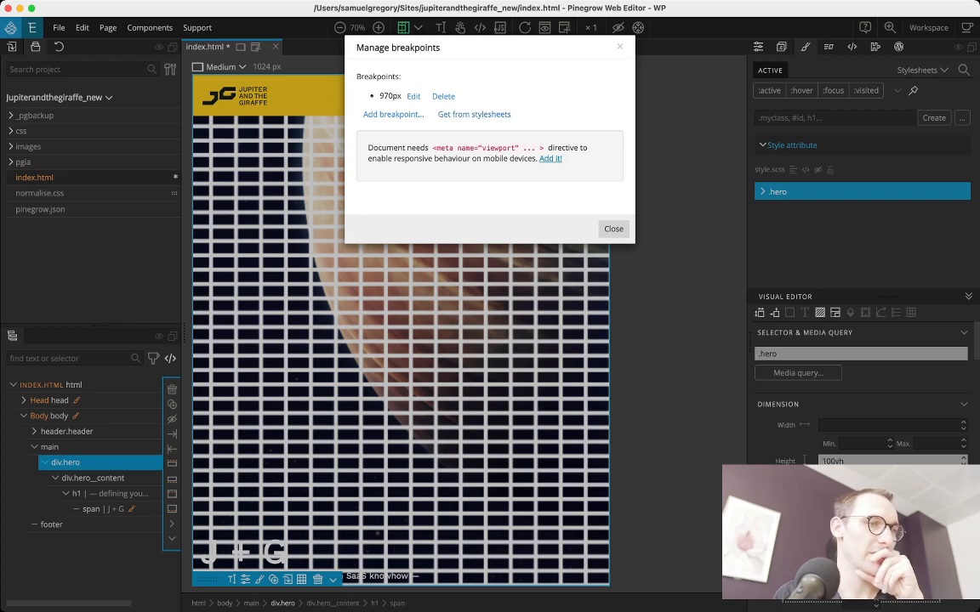
{"action": "left_click", "coordinate": [550, 158]}
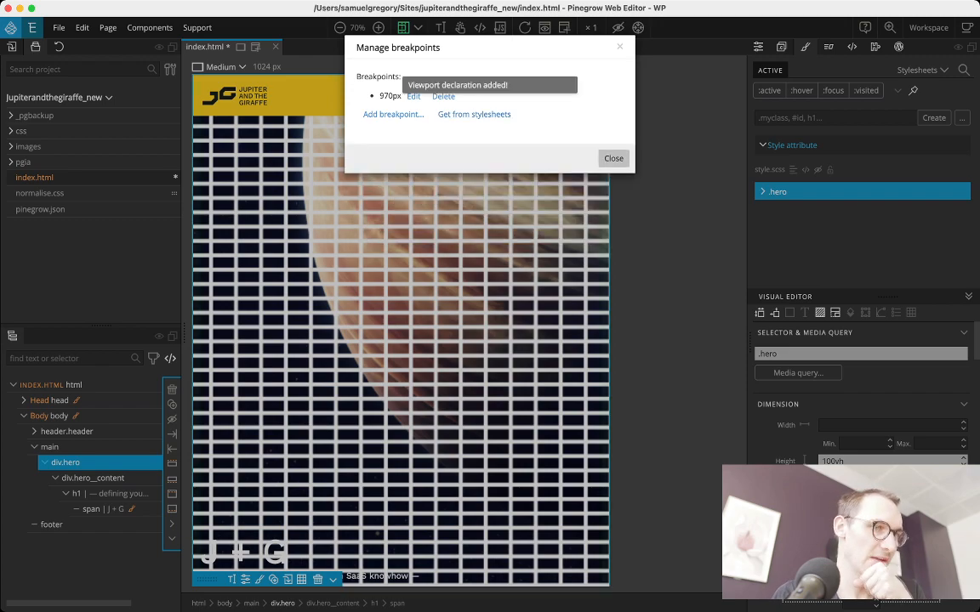
{"action": "left_click", "coordinate": [613, 158]}
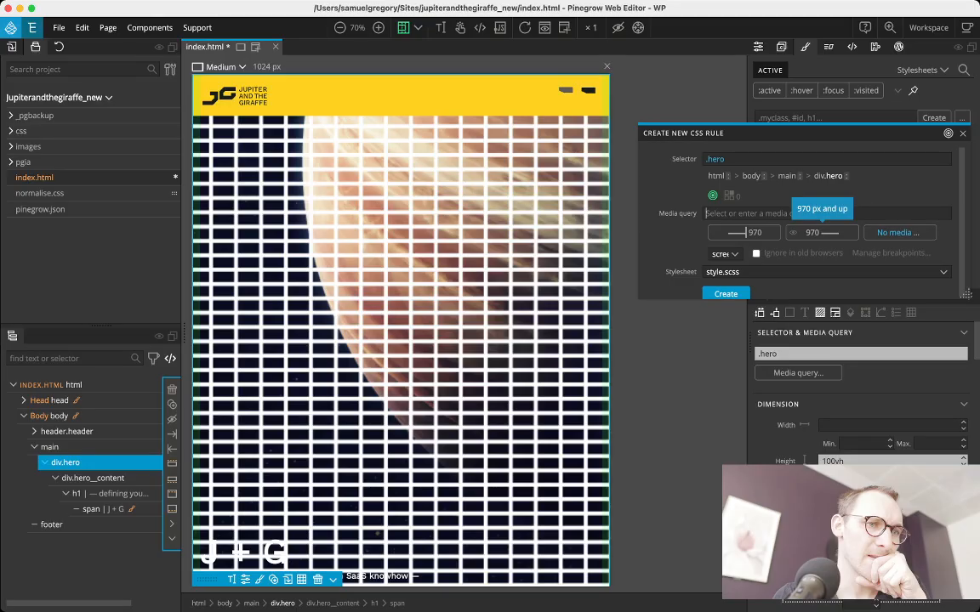
Create a .hero rule in style.scss that applies at 970 px and up
{"action": "left_click", "coordinate": [821, 232]}
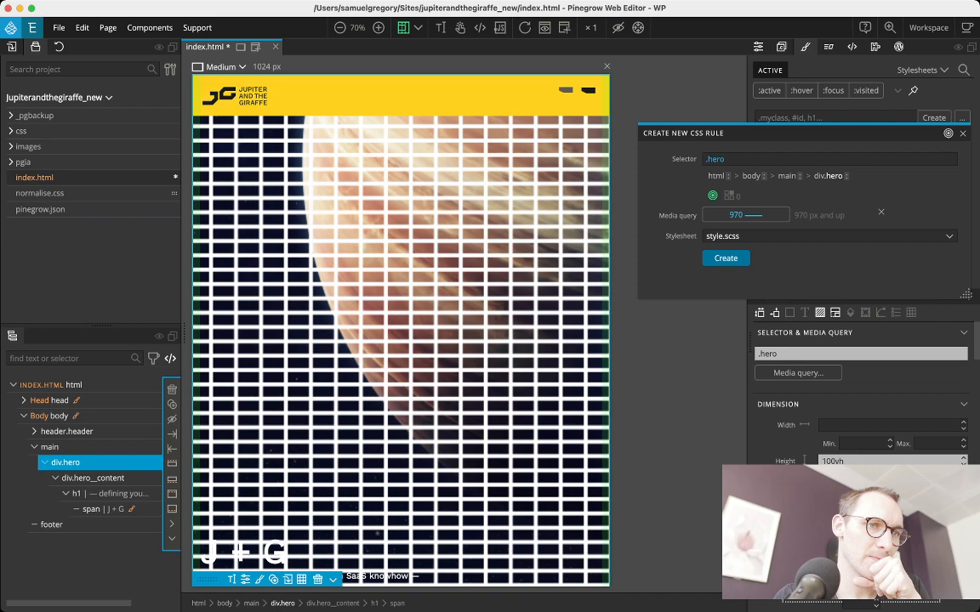
{"action": "left_click", "coordinate": [725, 257]}
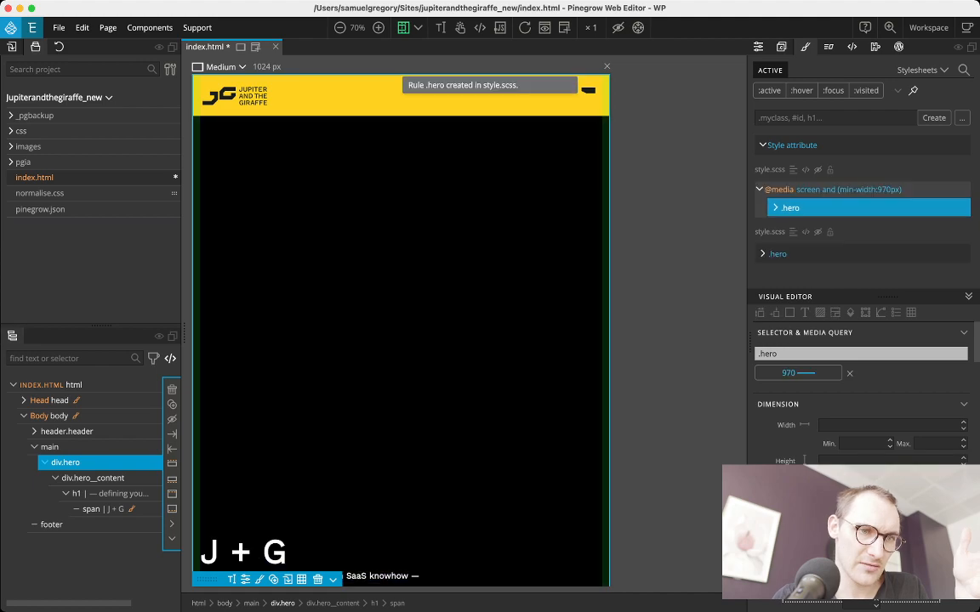
Center the hero content horizontally and vertically through the flex container settings of the min-width:970px .hero rule
{"action": "scroll", "coordinate": [861, 383], "scroll_direction": "down", "scroll_amount": 3}
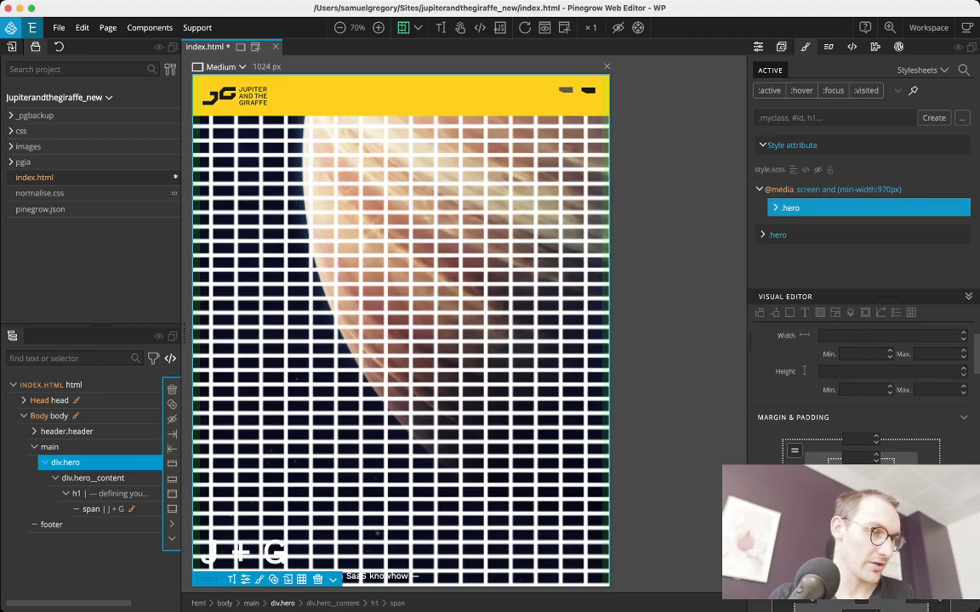
{"action": "key", "text": "super+Tab"}
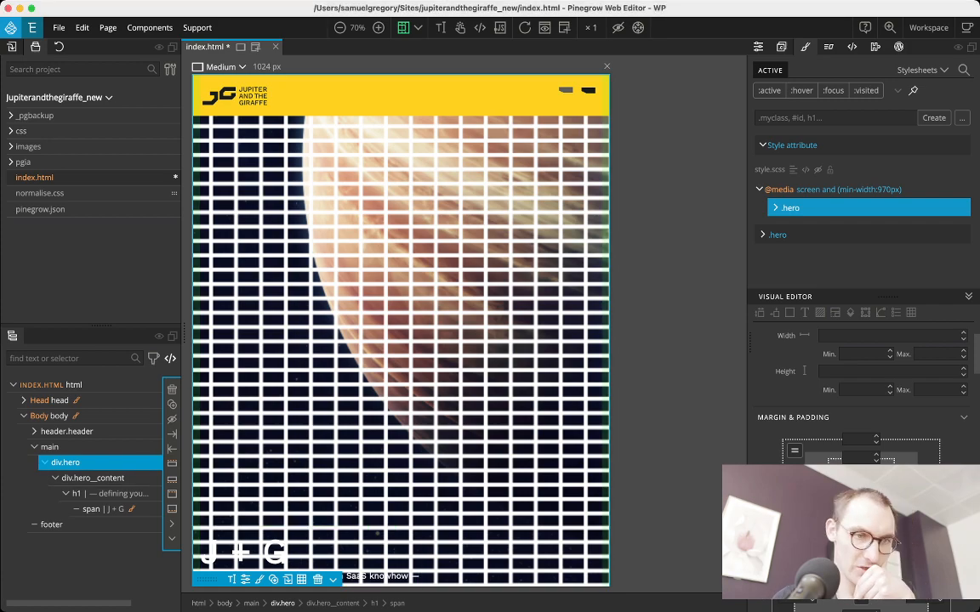
{"action": "scroll", "coordinate": [859, 374], "scroll_direction": "down", "scroll_amount": 3}
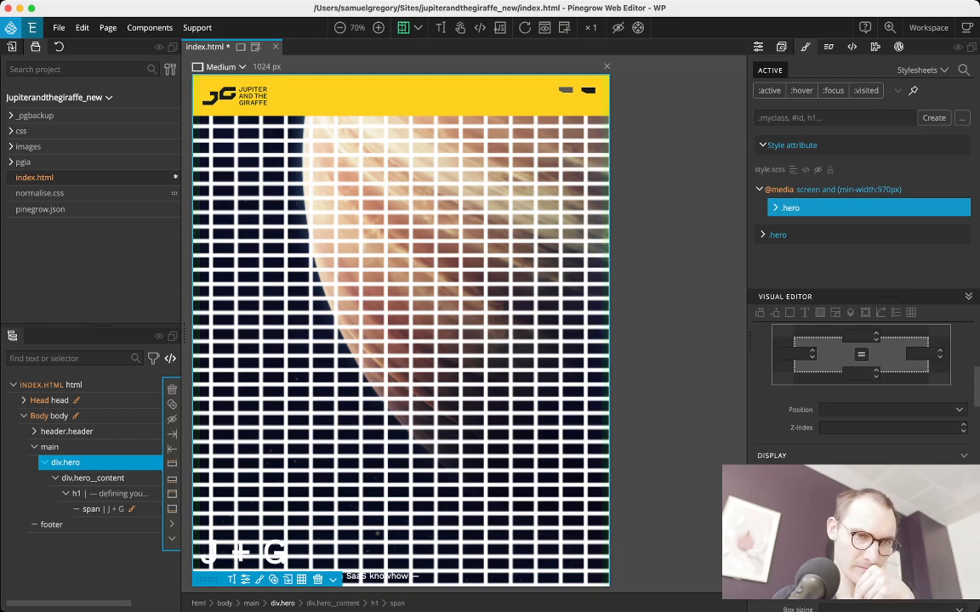
{"action": "scroll", "coordinate": [859, 375], "scroll_direction": "down", "scroll_amount": 5}
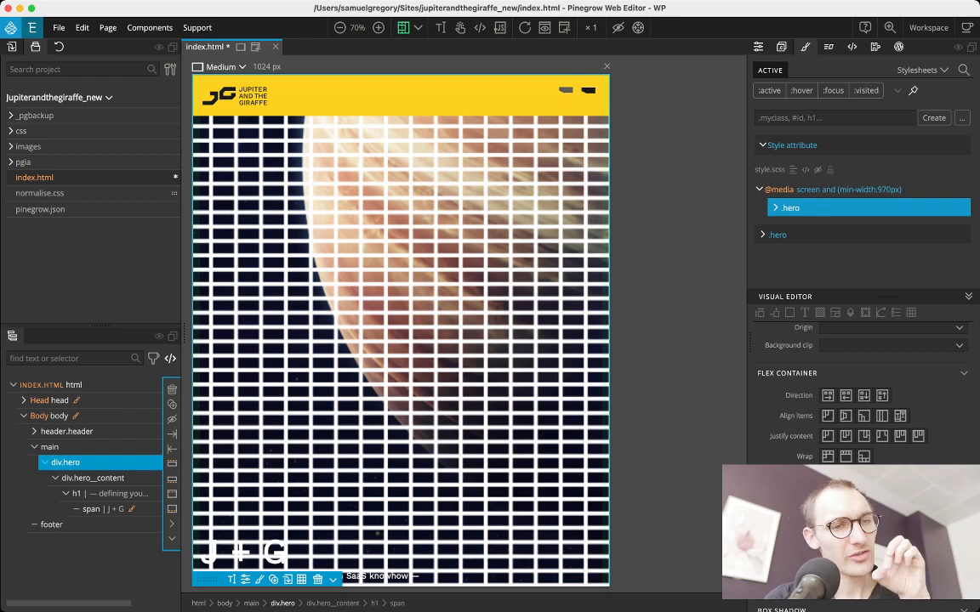
{"action": "left_click", "coordinate": [846, 436]}
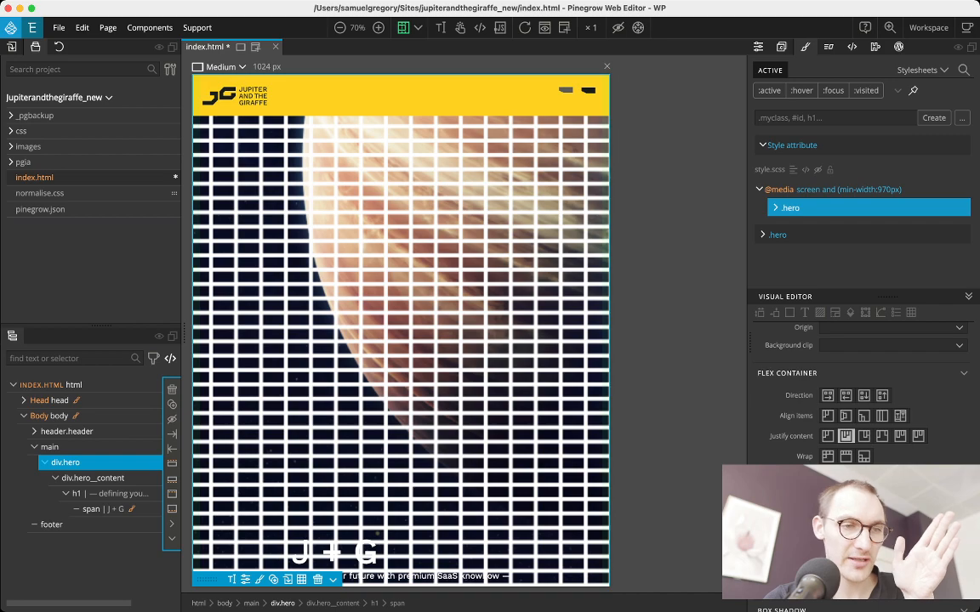
{"action": "left_click", "coordinate": [846, 416]}
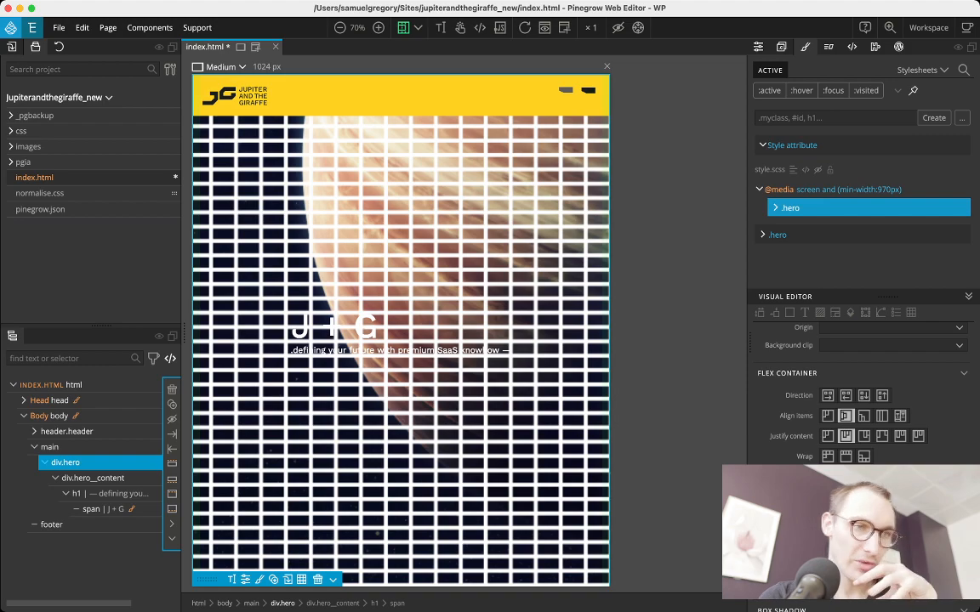
Review the declarations of the base .hero rule, including its flex alignment, against the 970px media query rule
{"action": "left_click", "coordinate": [763, 235]}
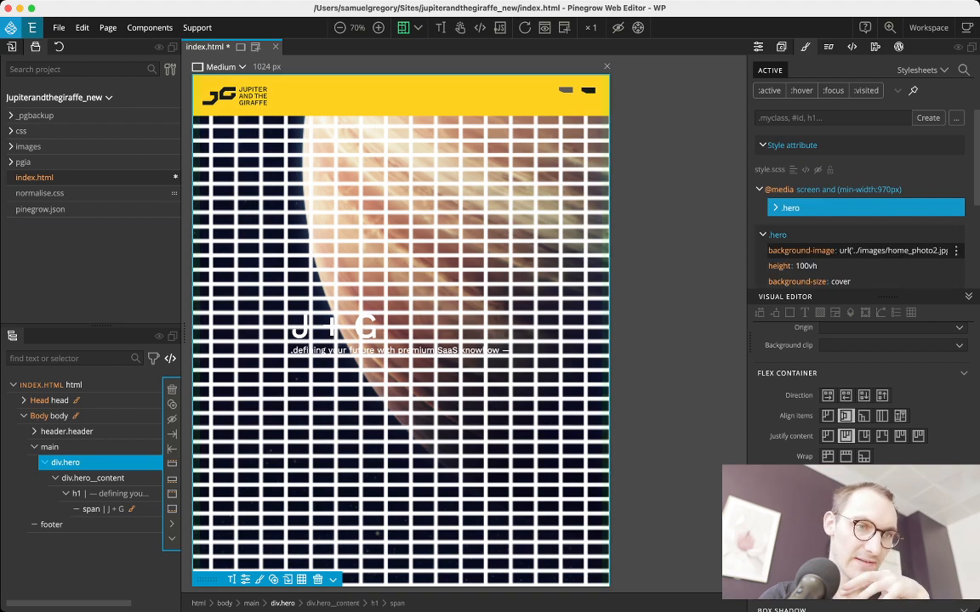
{"action": "scroll", "coordinate": [859, 204], "scroll_direction": "down", "scroll_amount": 3}
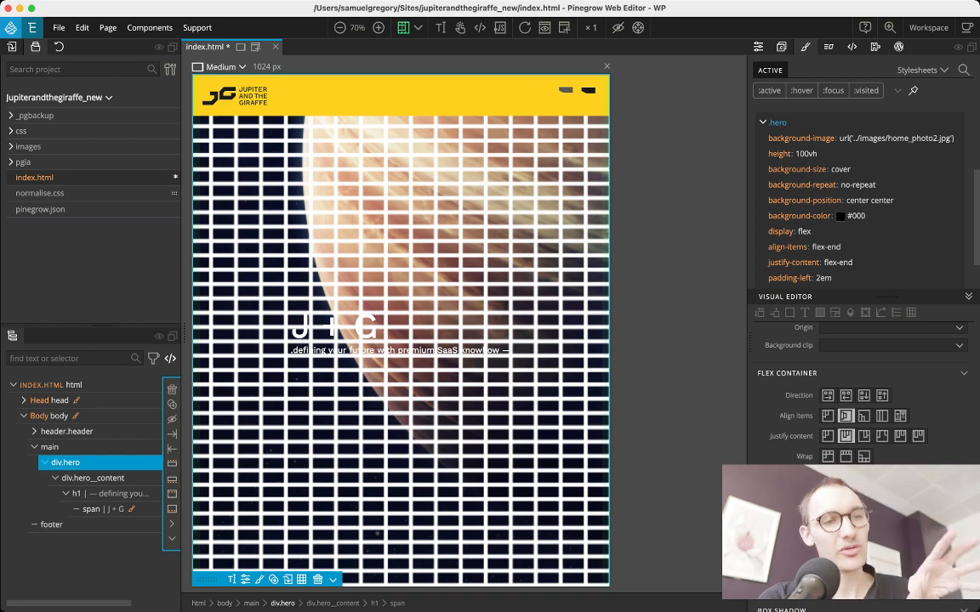
{"action": "scroll", "coordinate": [859, 255], "scroll_direction": "up", "scroll_amount": 1}
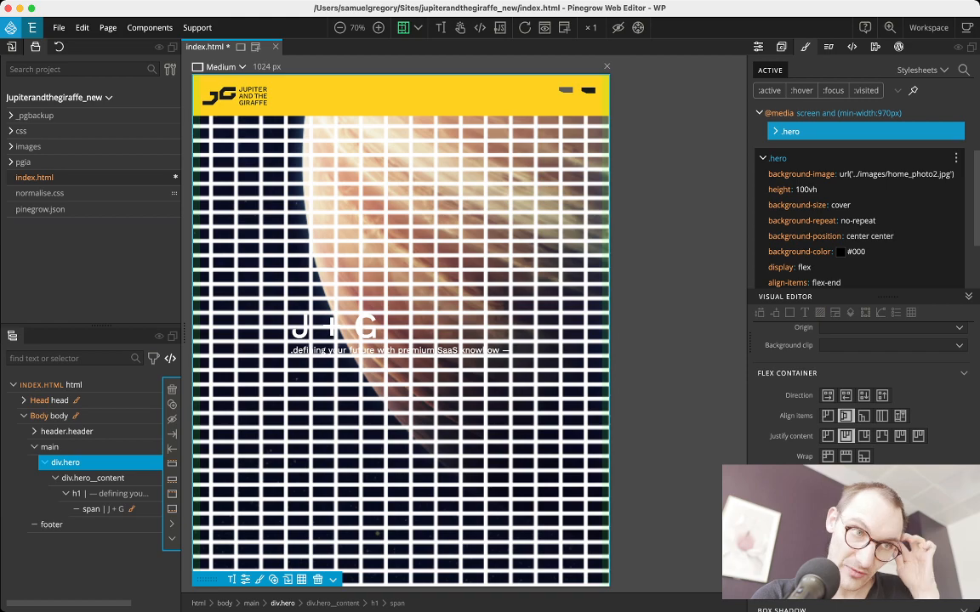
{"action": "left_click", "coordinate": [763, 158]}
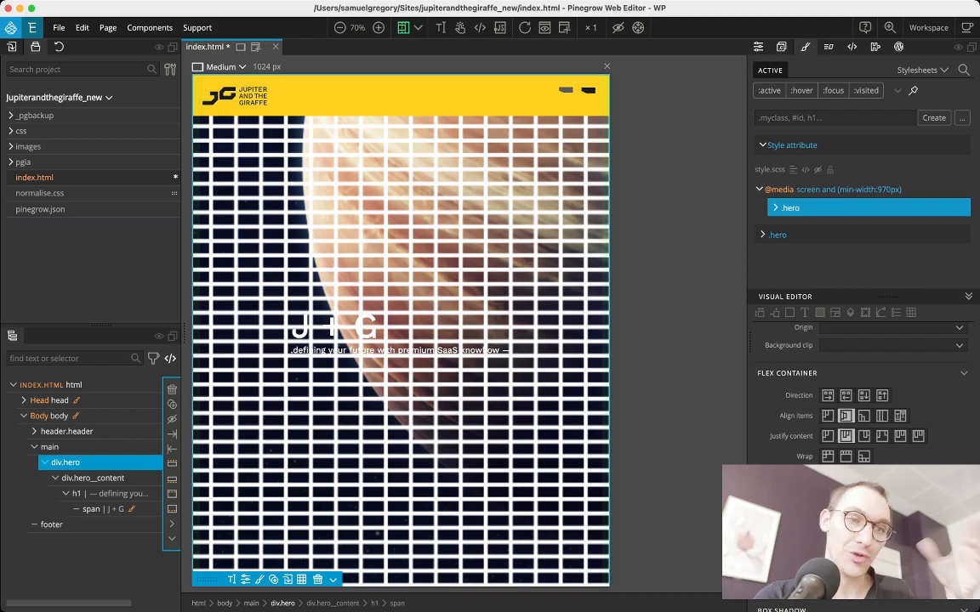
{"action": "scroll", "coordinate": [859, 392], "scroll_direction": "up", "scroll_amount": 3}
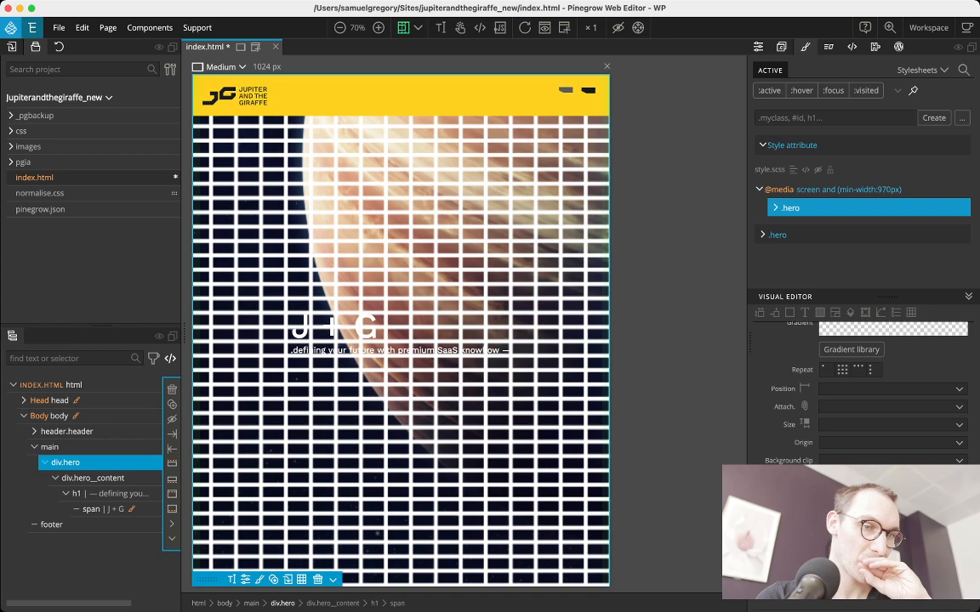
{"action": "scroll", "coordinate": [859, 392], "scroll_direction": "up", "scroll_amount": 1}
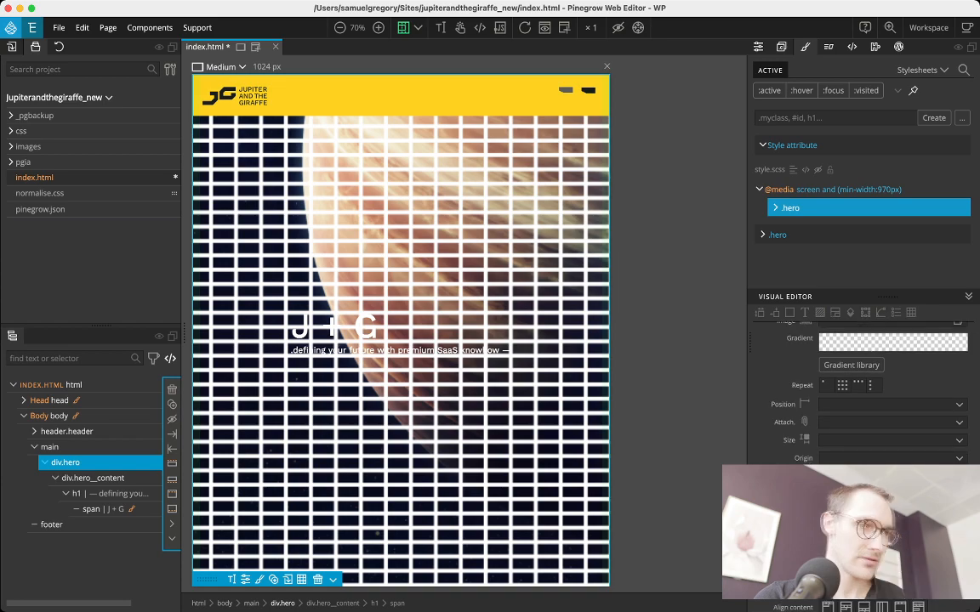
{"action": "scroll", "coordinate": [859, 391], "scroll_direction": "down", "scroll_amount": 1}
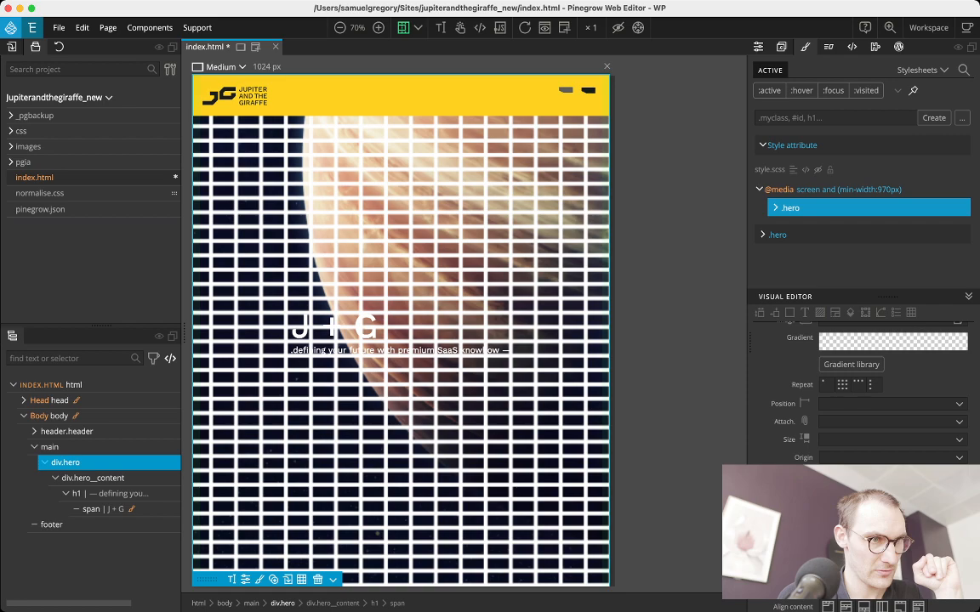
Narrow the page view to about 663 px and open a second page view beside it
{"action": "left_click_drag", "start_coordinate": [611, 332], "coordinate": [465, 332]}
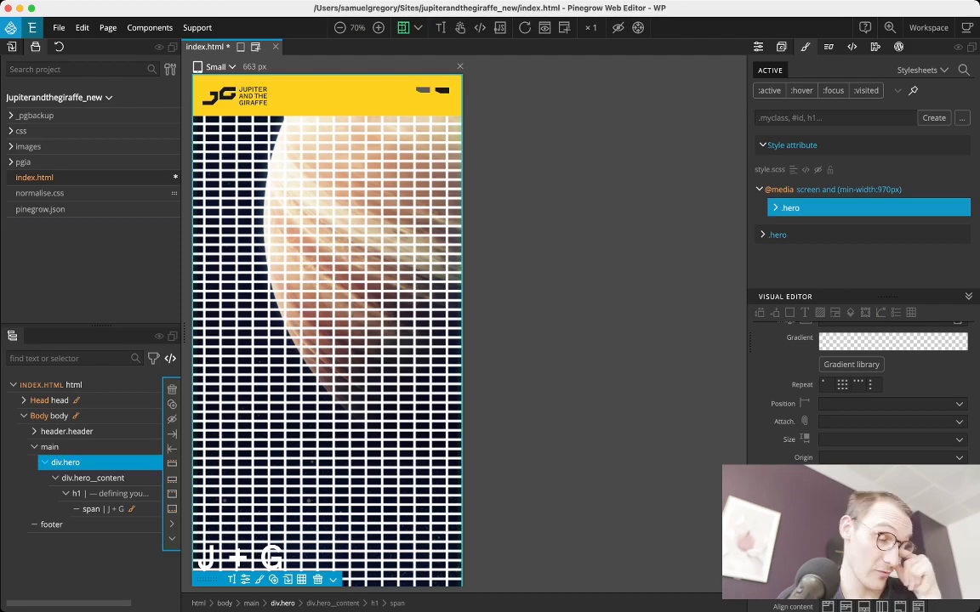
{"action": "left_click", "coordinate": [256, 47]}
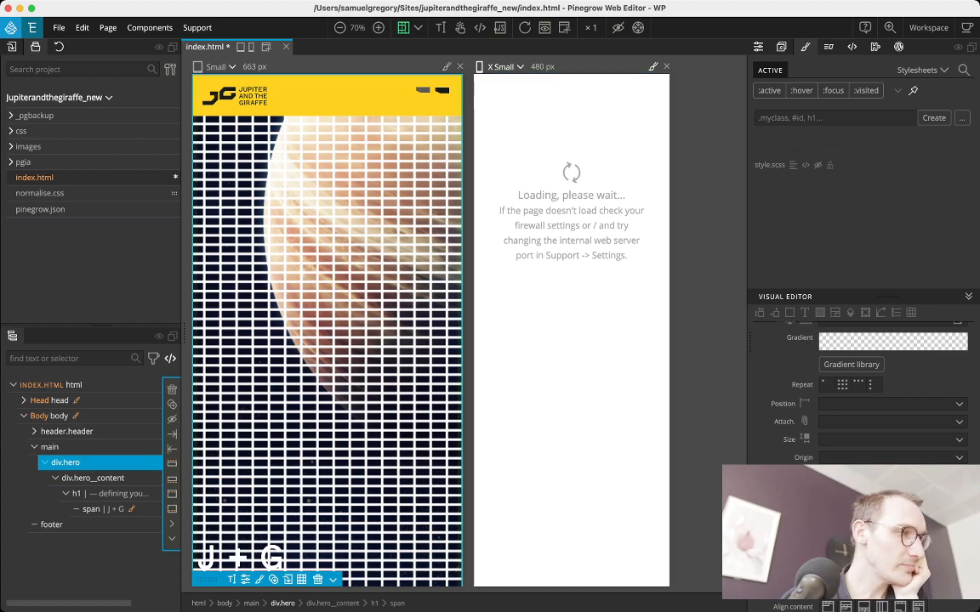
Set the first page view's width to 971 px and widen the canvas area so both views fit side by side
{"action": "left_click", "coordinate": [221, 67]}
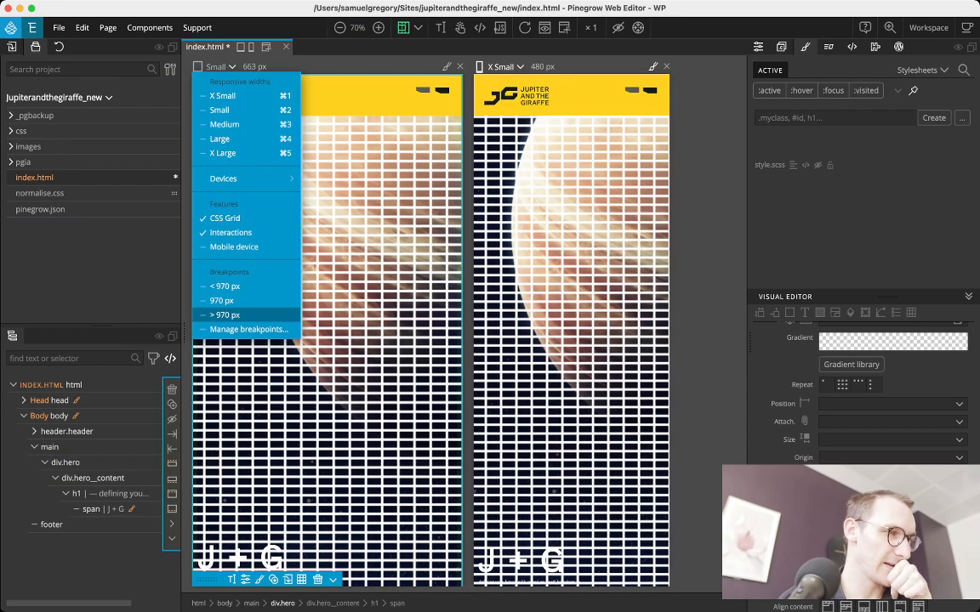
{"action": "left_click", "coordinate": [224, 315]}
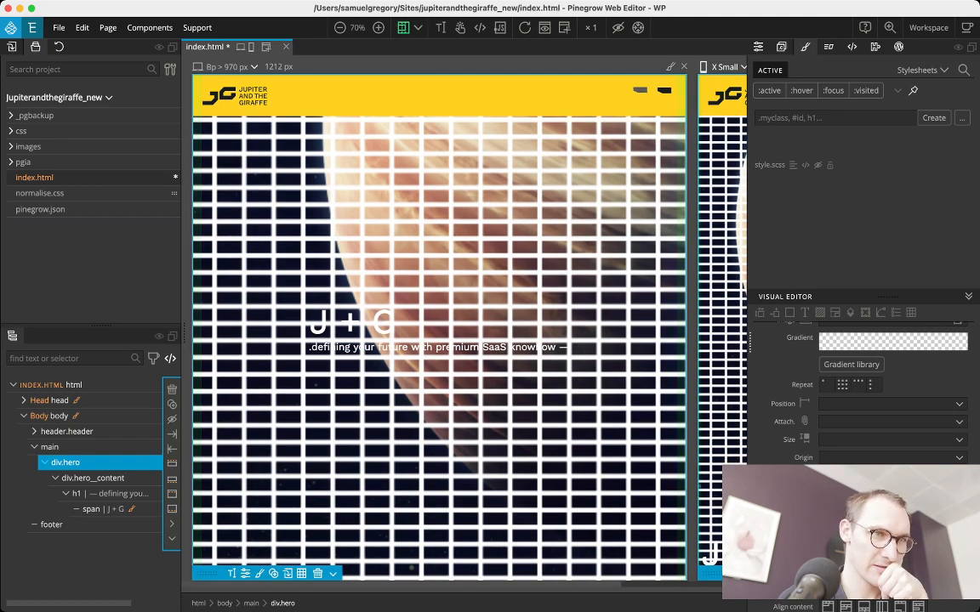
{"action": "left_click_drag", "start_coordinate": [749, 343], "coordinate": [817, 342]}
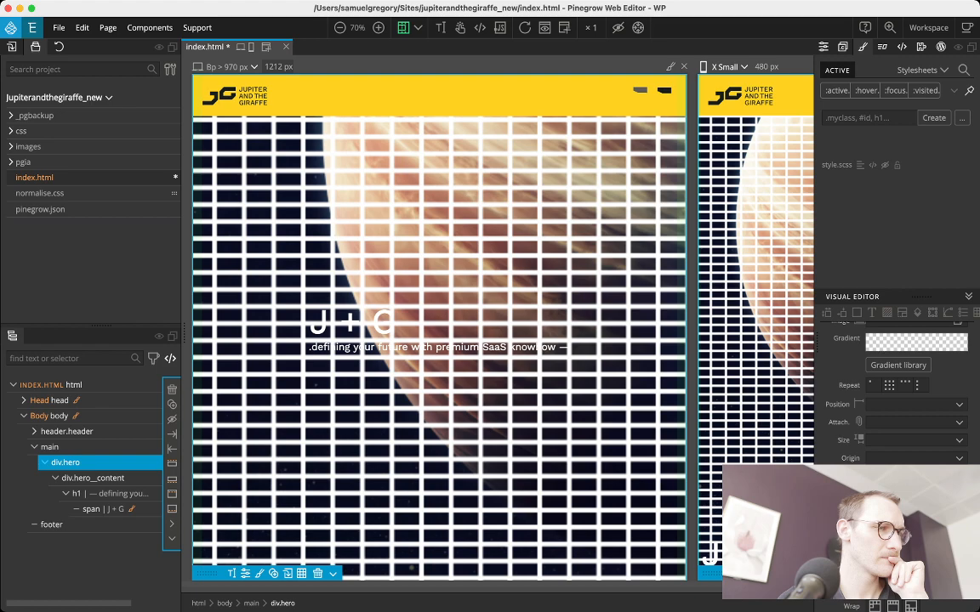
{"action": "left_click", "coordinate": [278, 66]}
{"action": "type", "text": "971"}
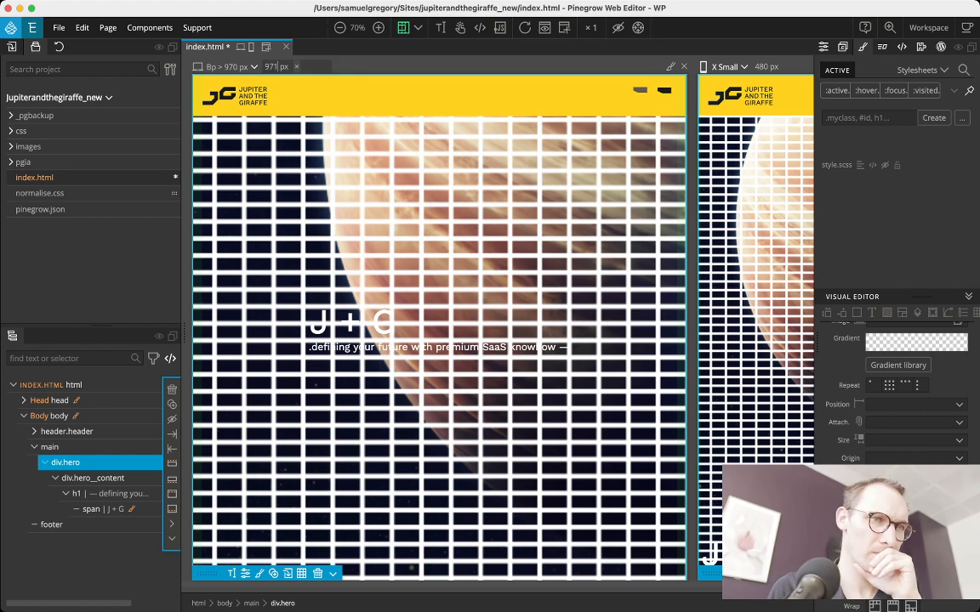
{"action": "key", "text": "Return"}
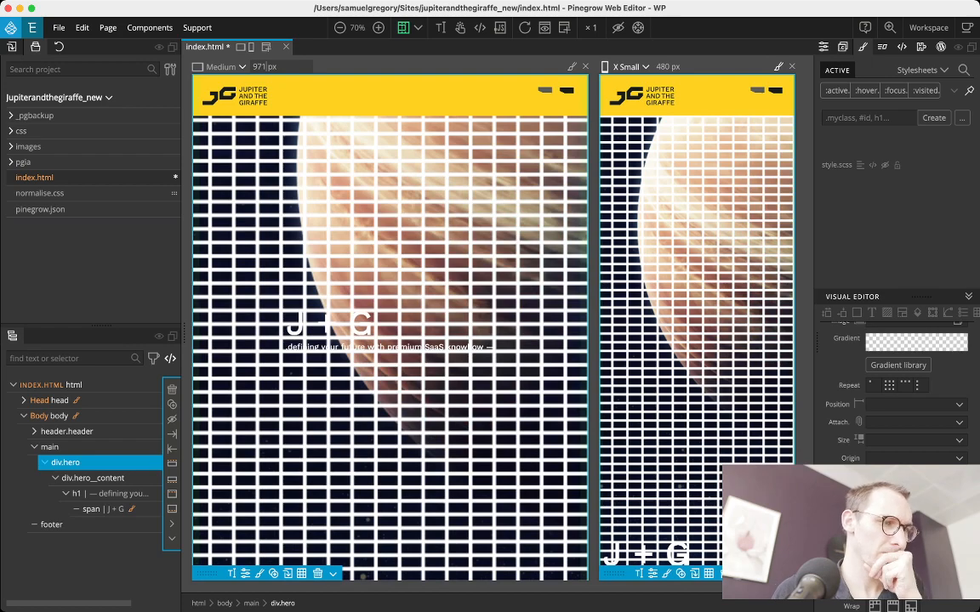